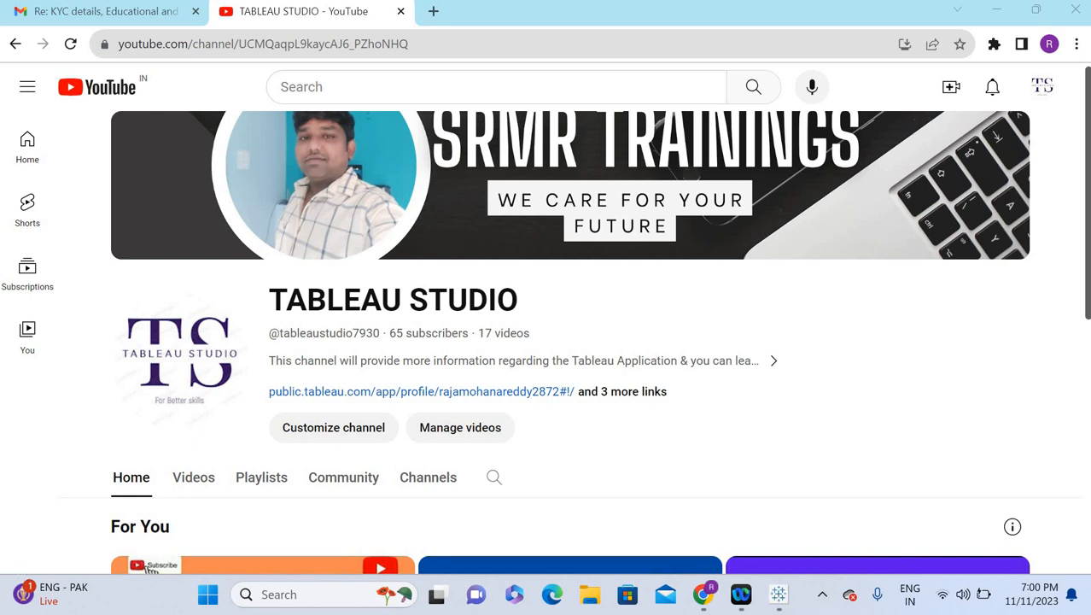
# Switch to Tableau Public and examine the sub-category sales bar chart and how its title is defined.
pyautogui.click(780, 598)
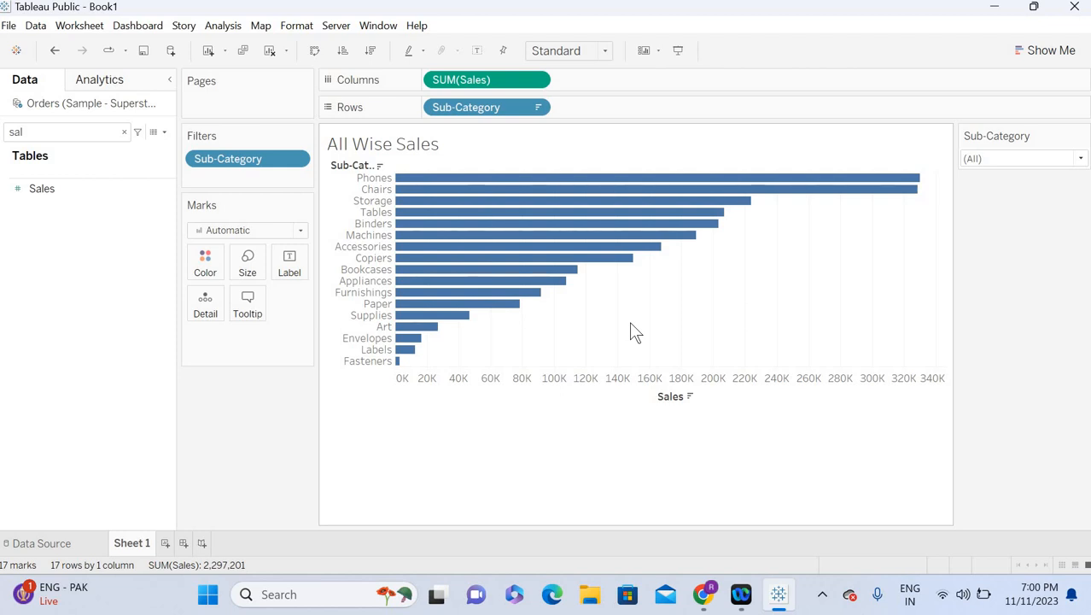
pyautogui.click(570, 181)
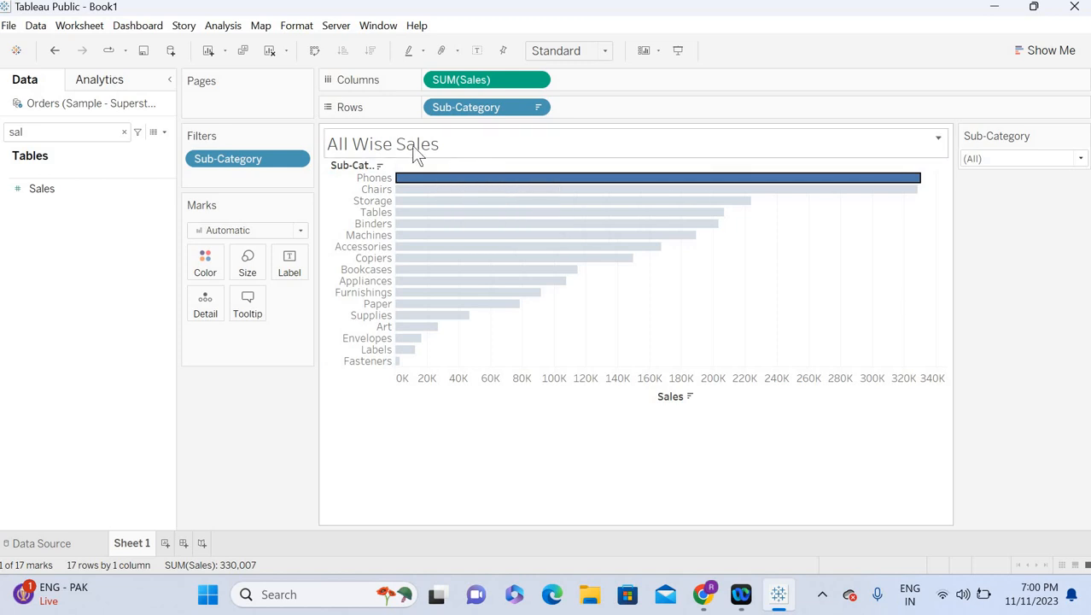
pyautogui.click(491, 178)
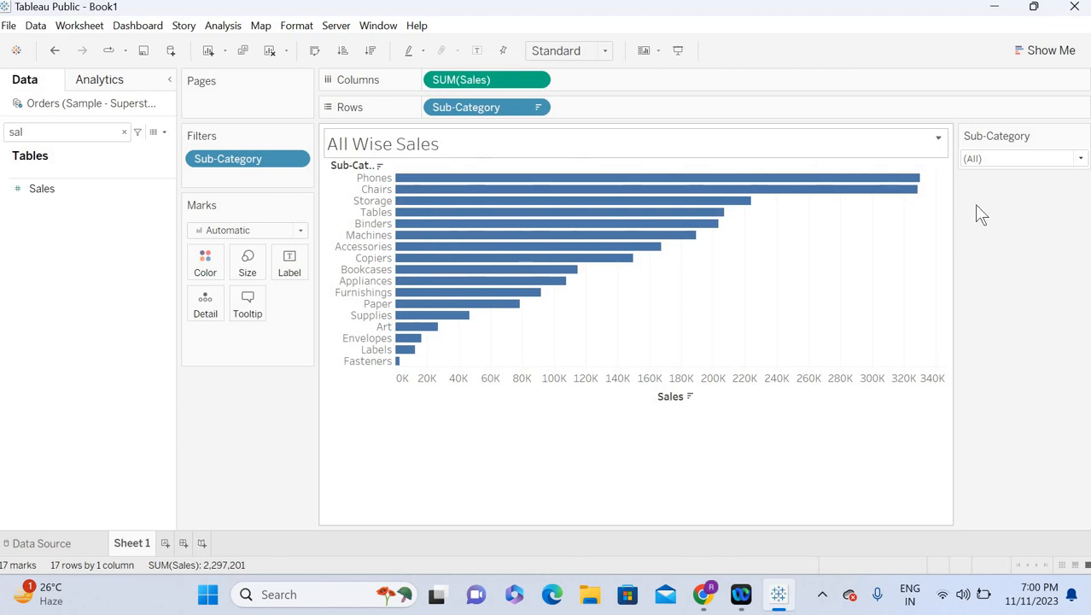
pyautogui.doubleClick(461, 155)
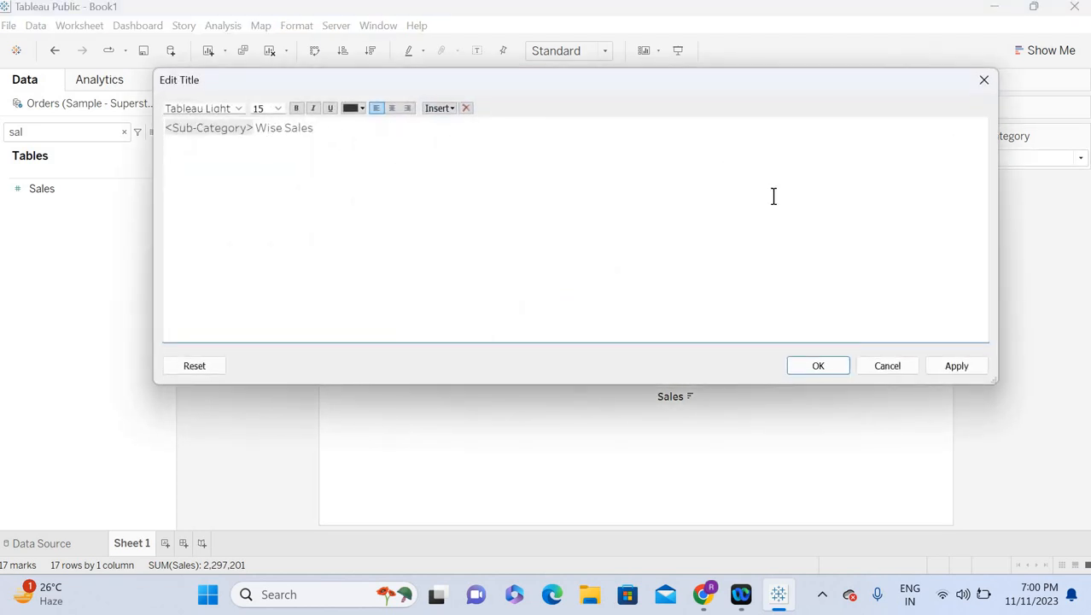
pyautogui.click(985, 82)
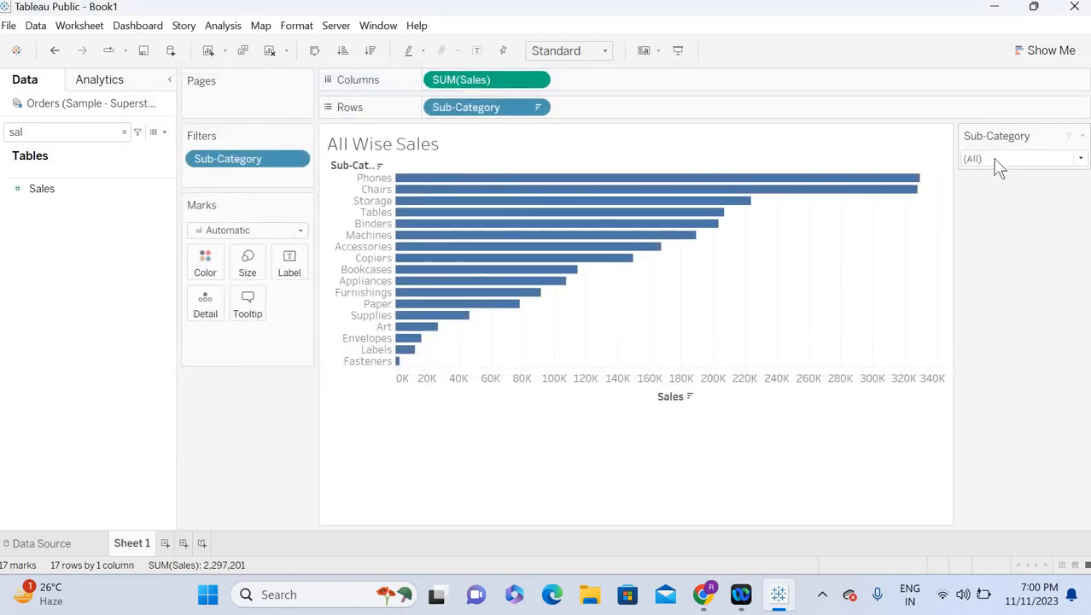
# Filter the sales chart by the Accessories sub-category, and by Appliances after that.
pyautogui.click(995, 159)
pyautogui.click(991, 215)
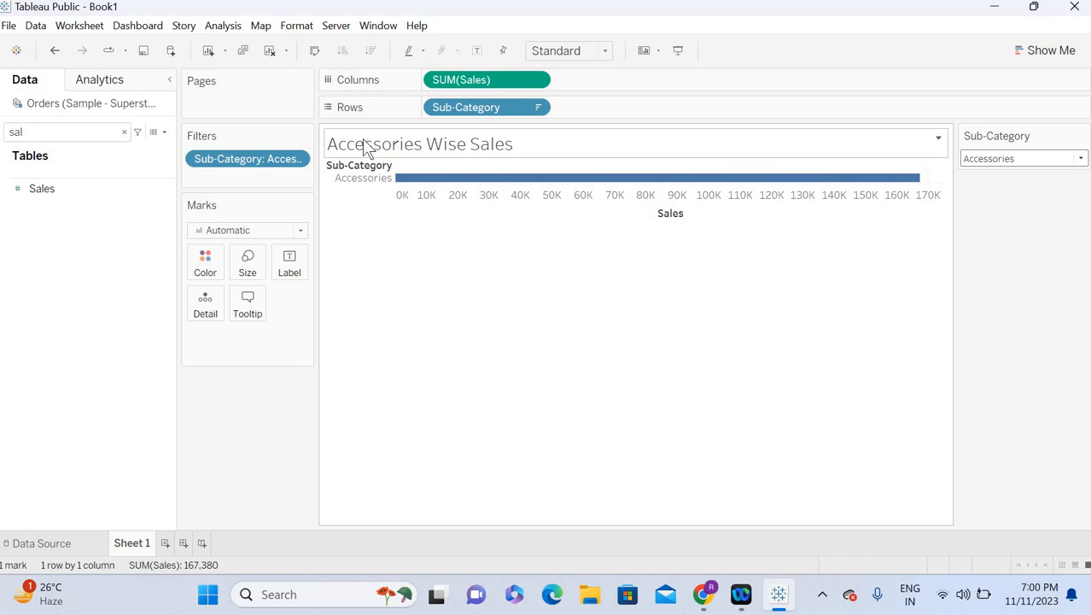
pyautogui.click(1016, 163)
pyautogui.click(989, 230)
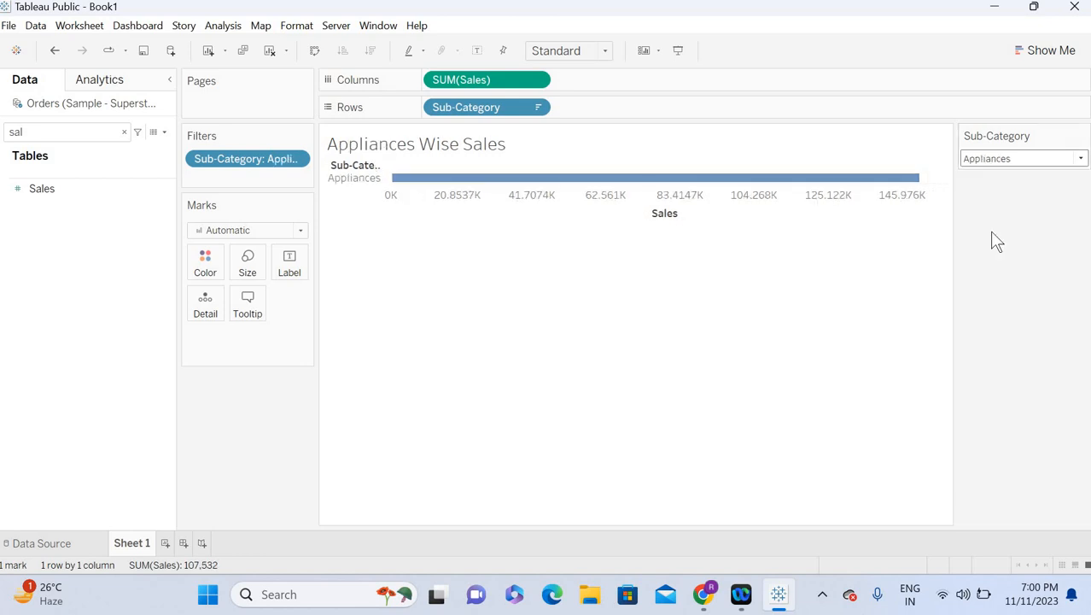
# Change the Sub-Category filter control to the Multiple Values (dropdown) style.
pyautogui.click(1013, 163)
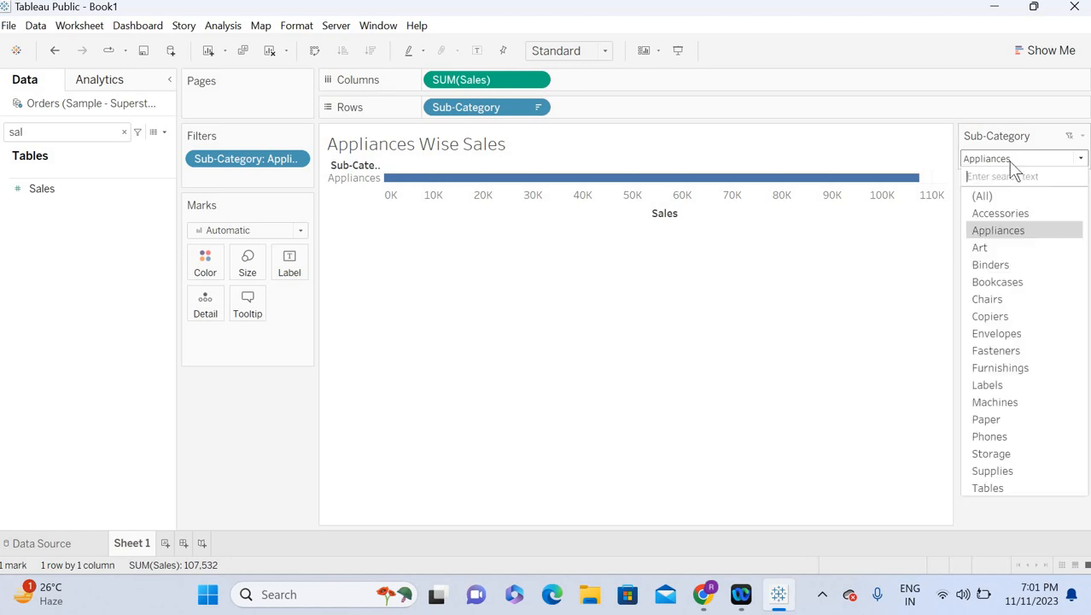
pyautogui.click(1082, 137)
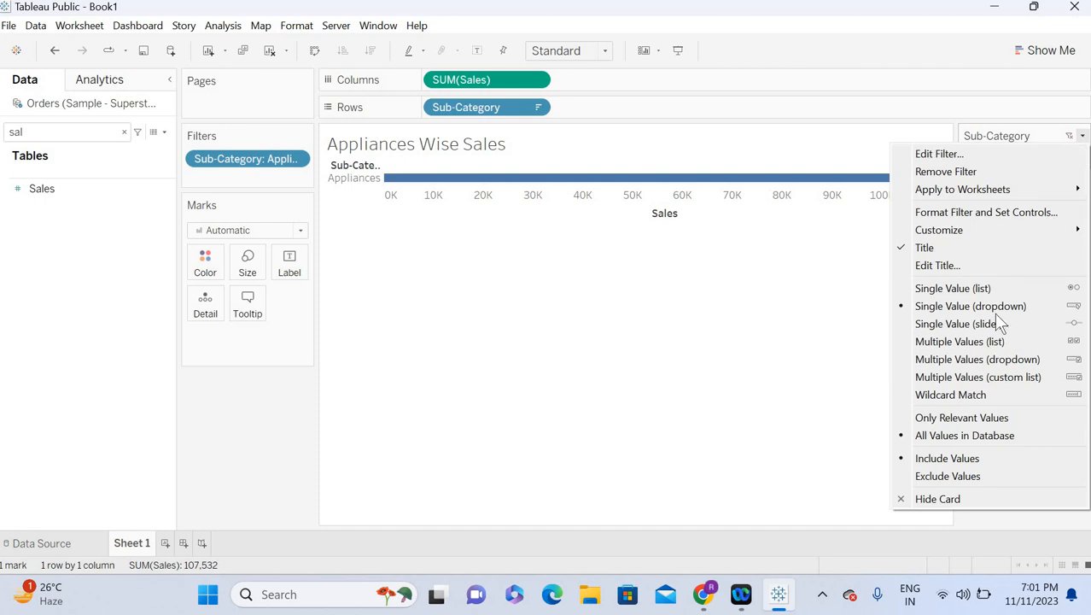
pyautogui.click(947, 360)
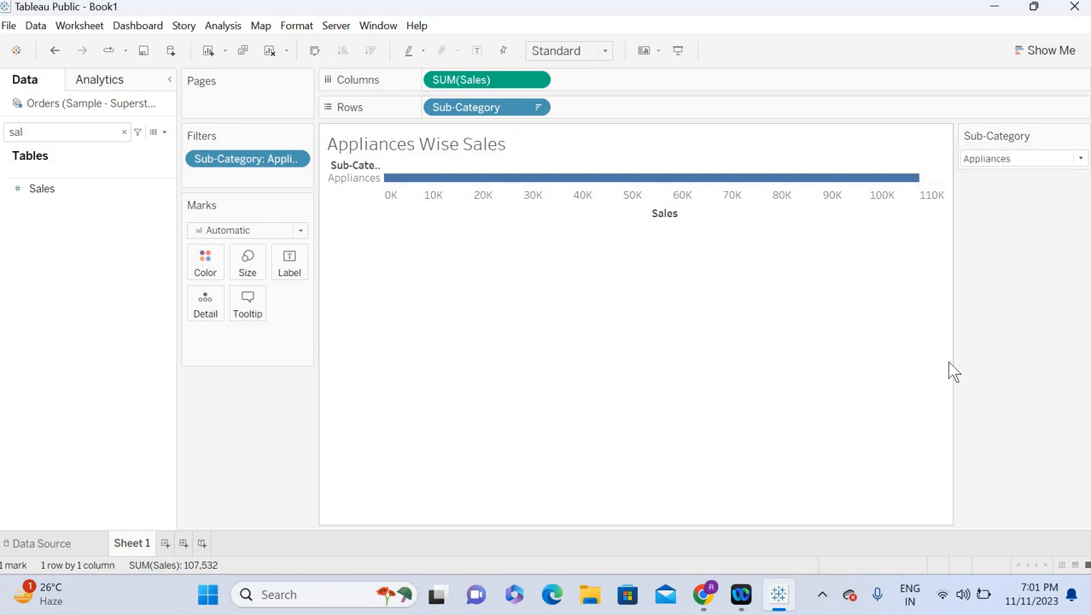
# Add Art and Binders to the Sub-Category filter selection, and finish by selecting all sub-categories.
pyautogui.click(996, 159)
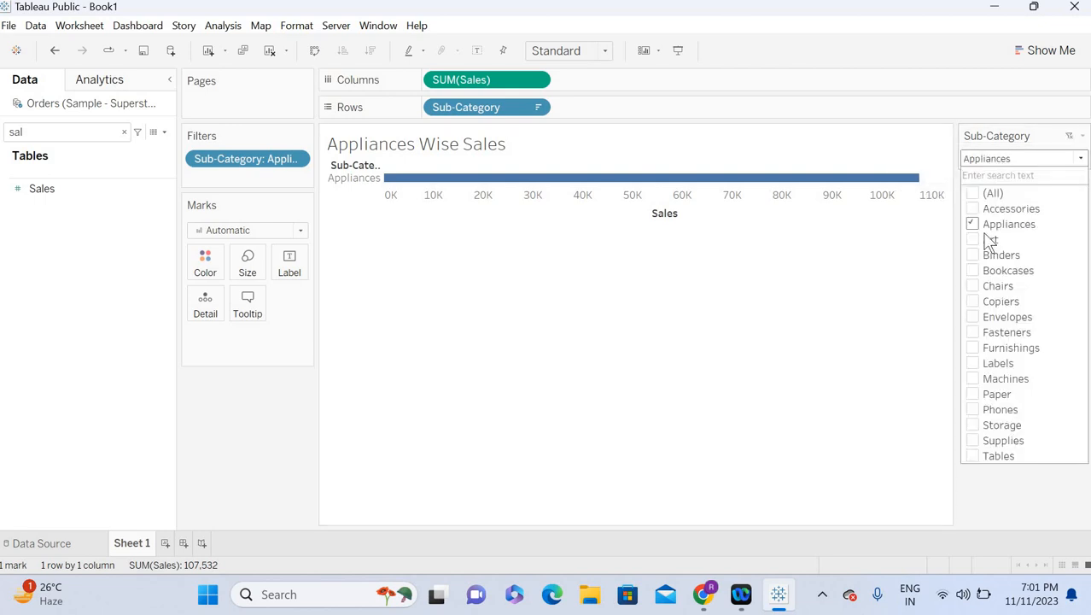
pyautogui.click(973, 241)
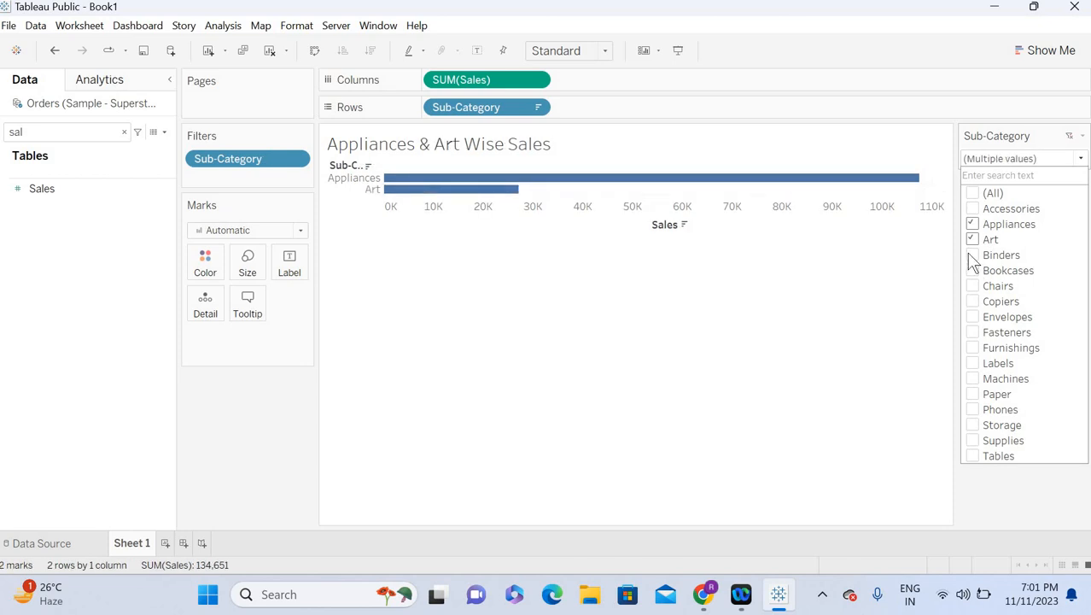
pyautogui.click(972, 255)
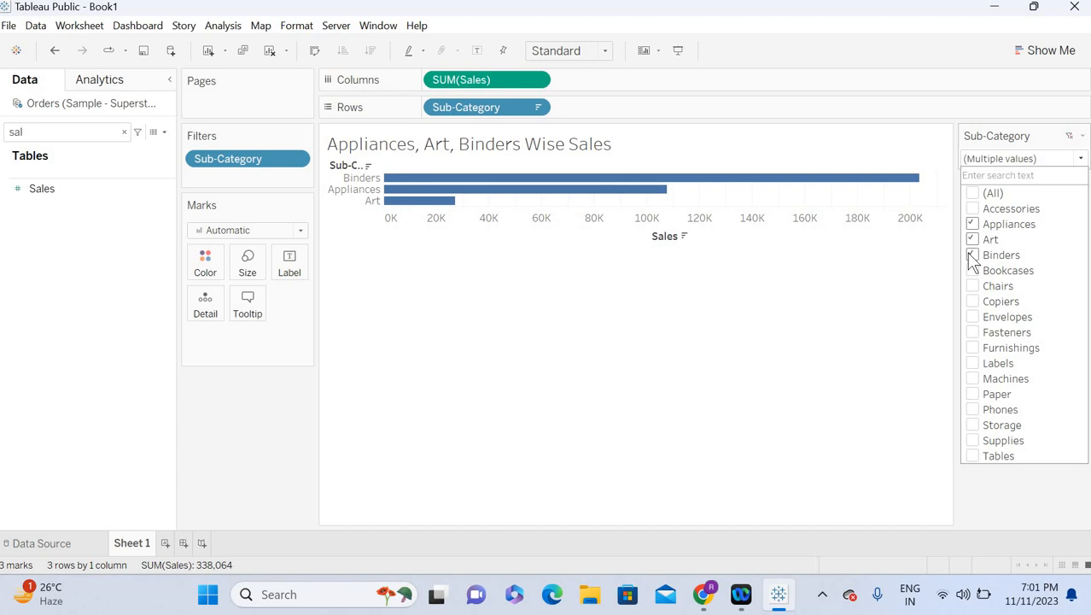
pyautogui.click(972, 193)
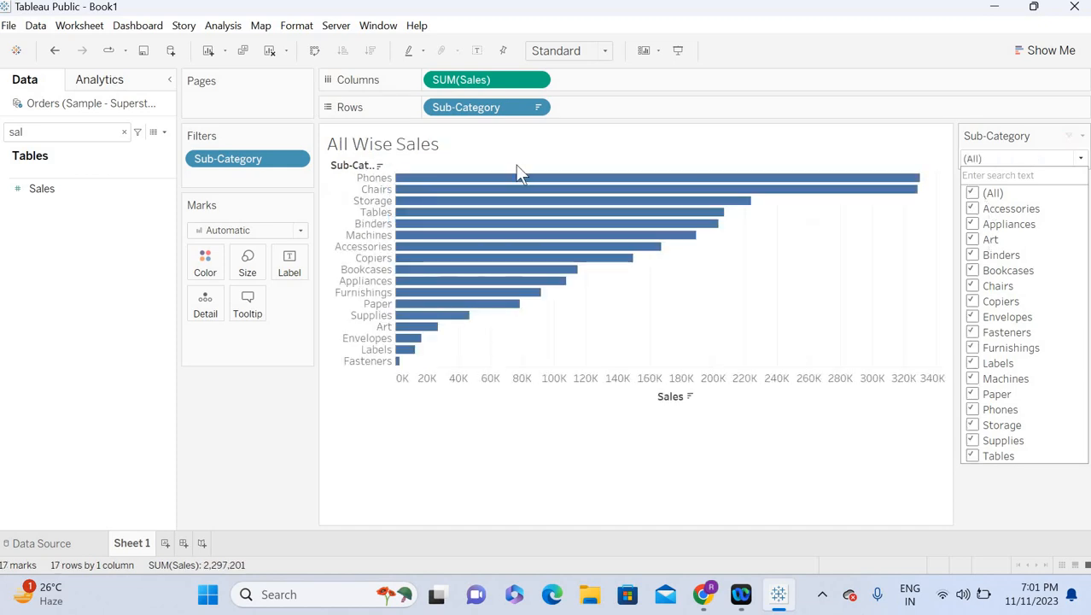
# Highlight the Phones bar to check its details against the chart title, and clear the selection.
pyautogui.click(456, 178)
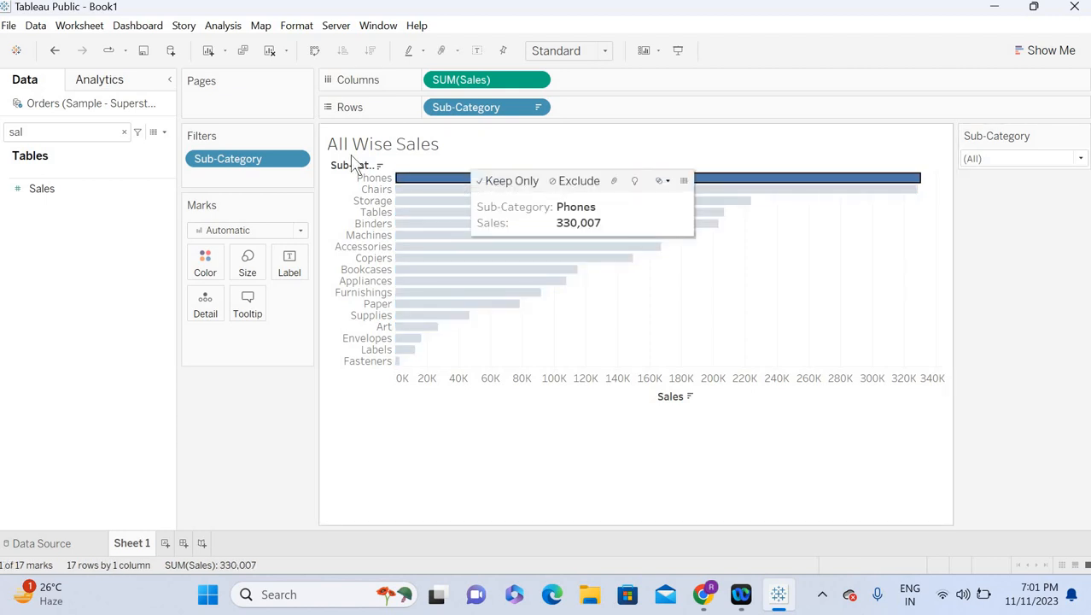
pyautogui.moveTo(438, 182)
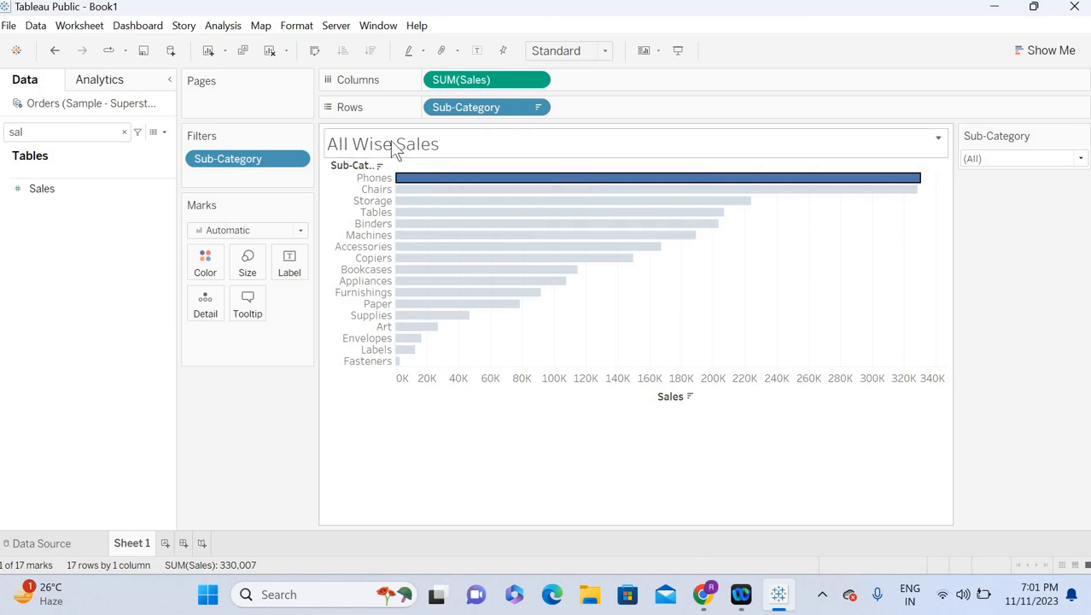
pyautogui.click(441, 186)
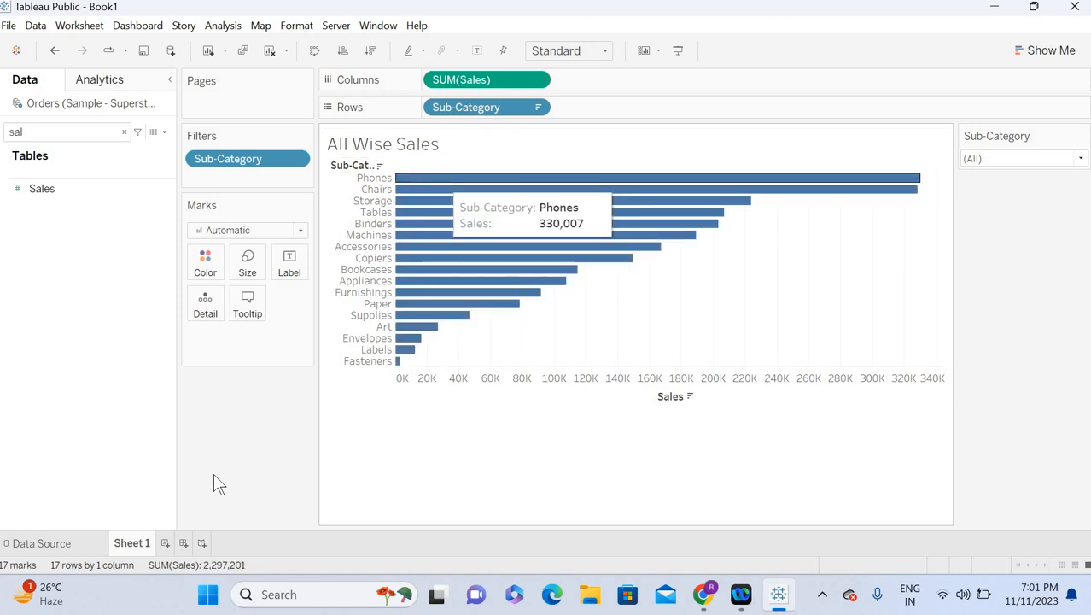
# Create a new worksheet and place the Sub-Category field on Rows.
pyautogui.click(163, 544)
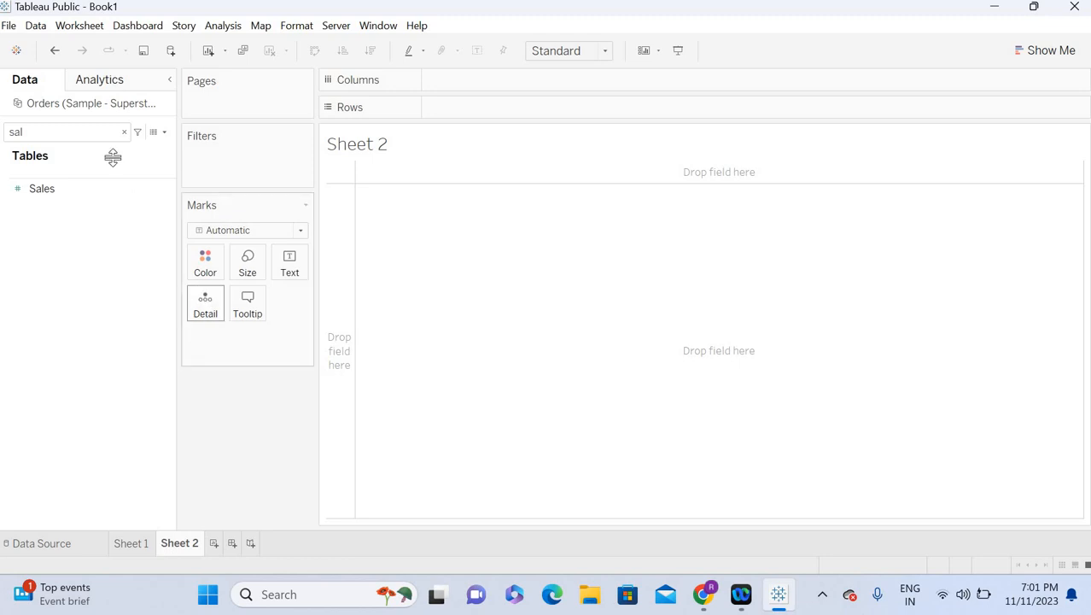
pyautogui.click(82, 134)
pyautogui.write('sal')
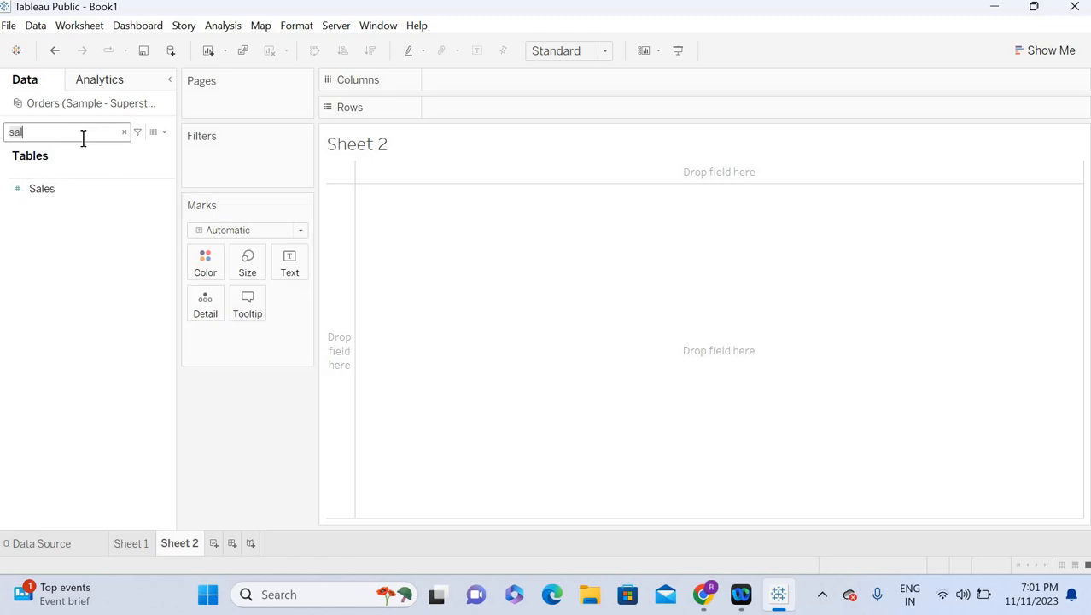
pyautogui.press('BackSpace')
pyautogui.press('BackSpace')
pyautogui.write('ub')
pyautogui.click(62, 178)
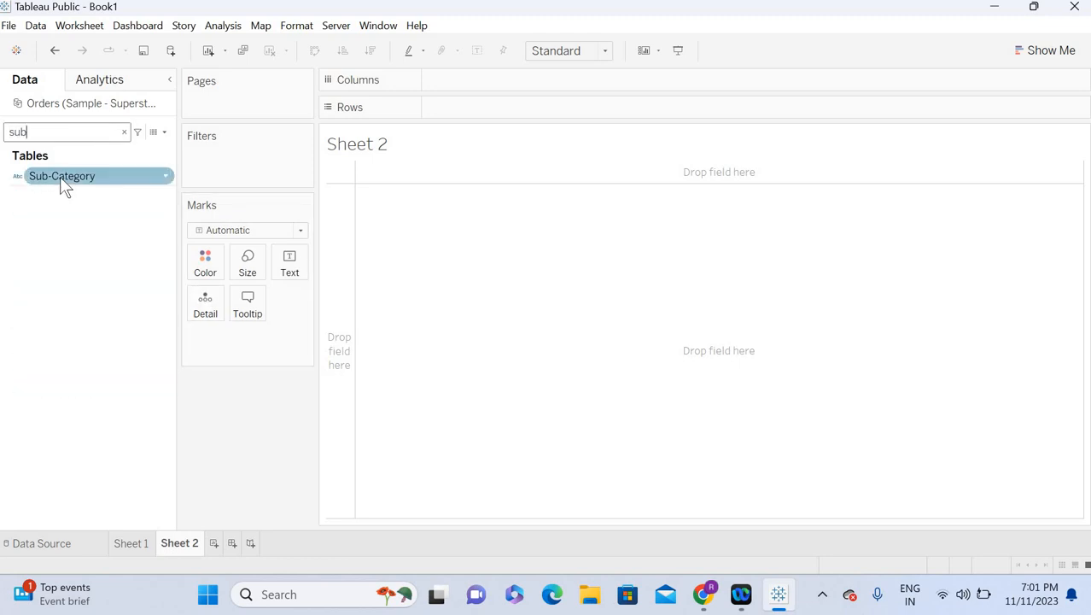
pyautogui.moveTo(64, 188); pyautogui.dragTo(500, 107)
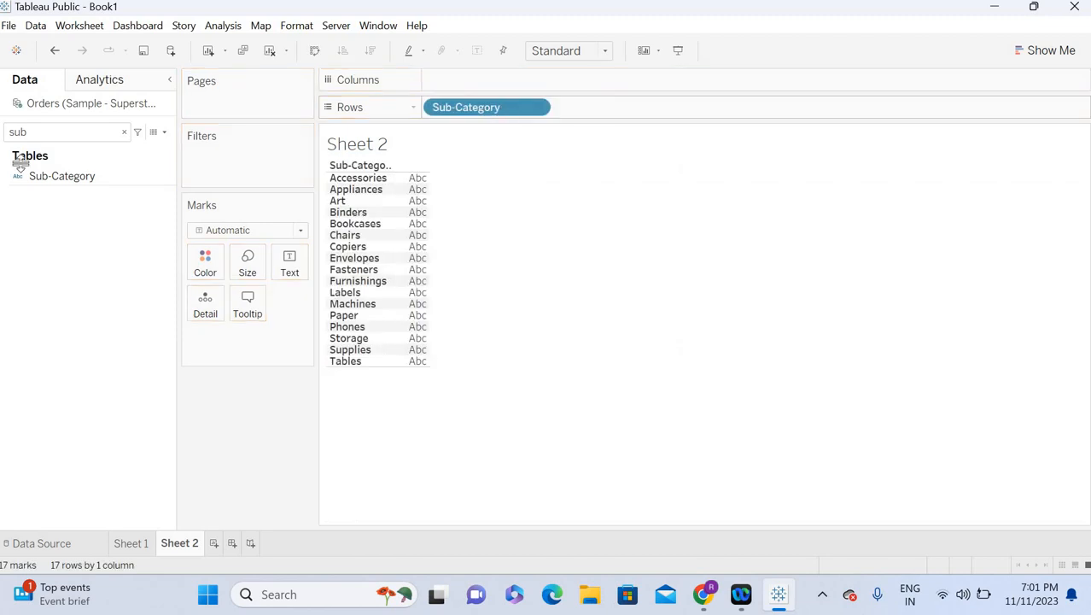
# Place the Sales field on Columns and sort the sub-category bars in descending order of sales.
pyautogui.doubleClick(61, 134)
pyautogui.write('sa')
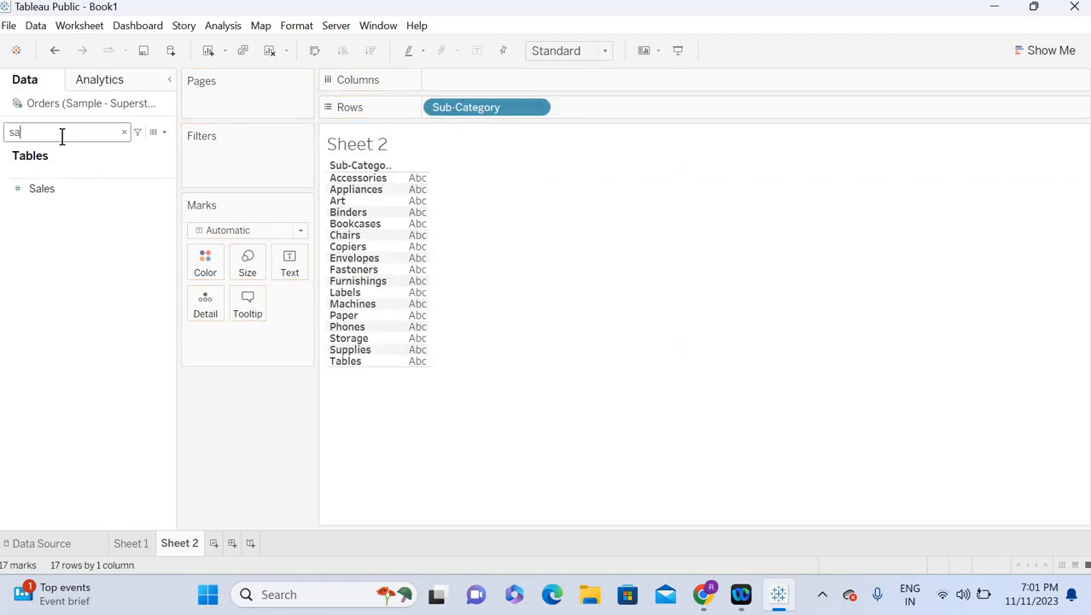
pyautogui.write('l')
pyautogui.moveTo(42, 186); pyautogui.dragTo(452, 80)
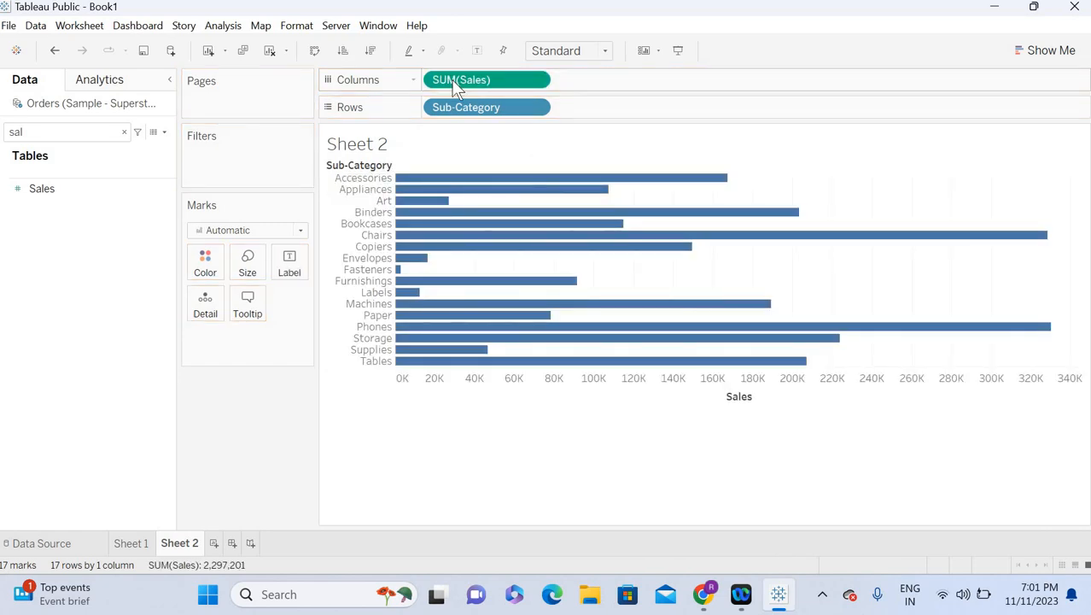
pyautogui.click(371, 51)
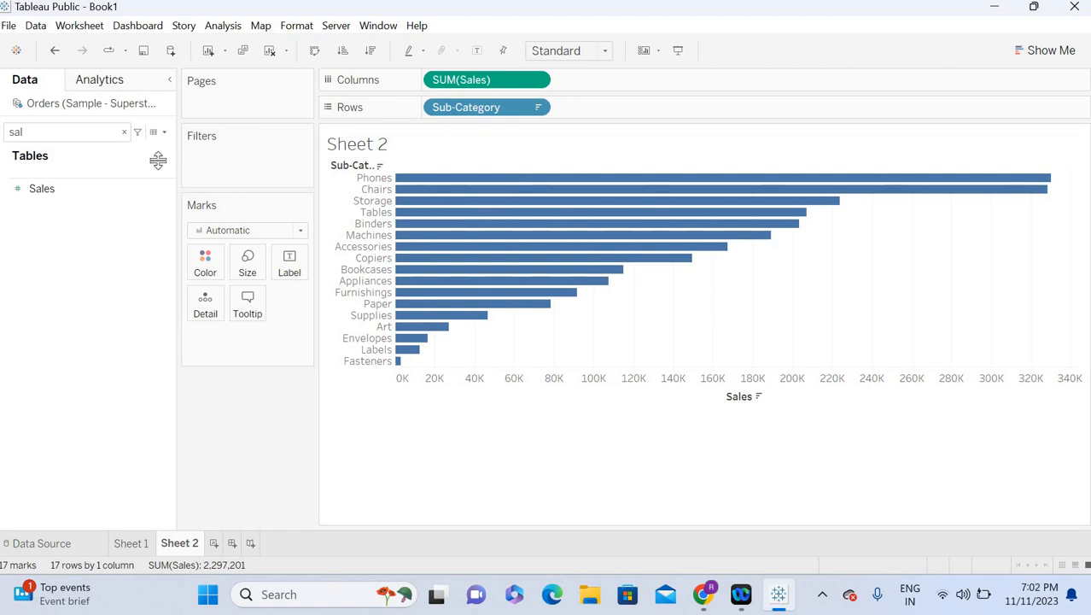
# Start a new parameter named Subcategory and set its data type to String.
pyautogui.click(165, 132)
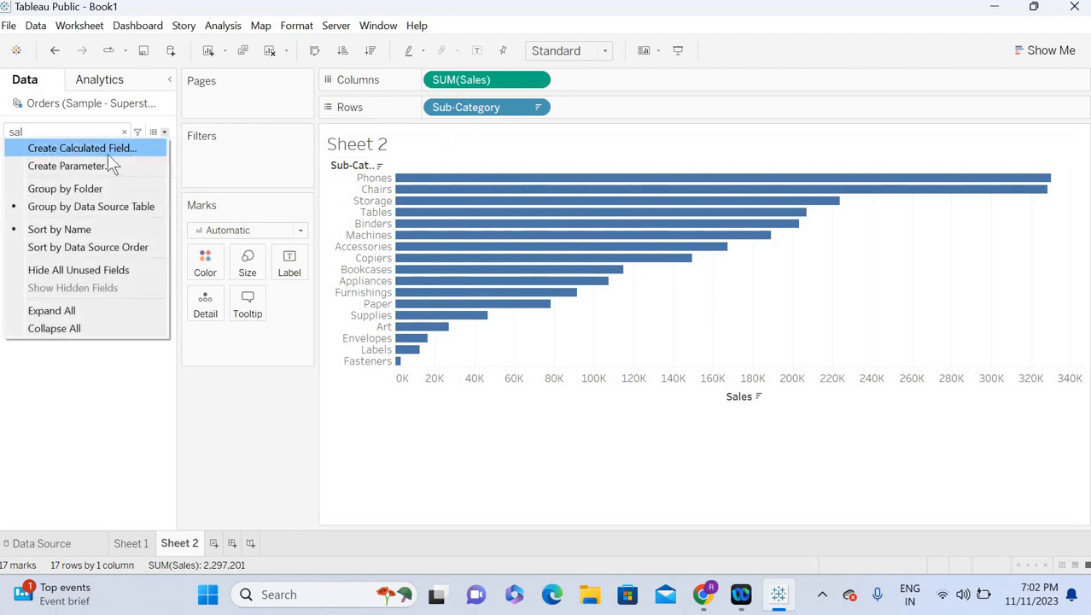
pyautogui.click(82, 170)
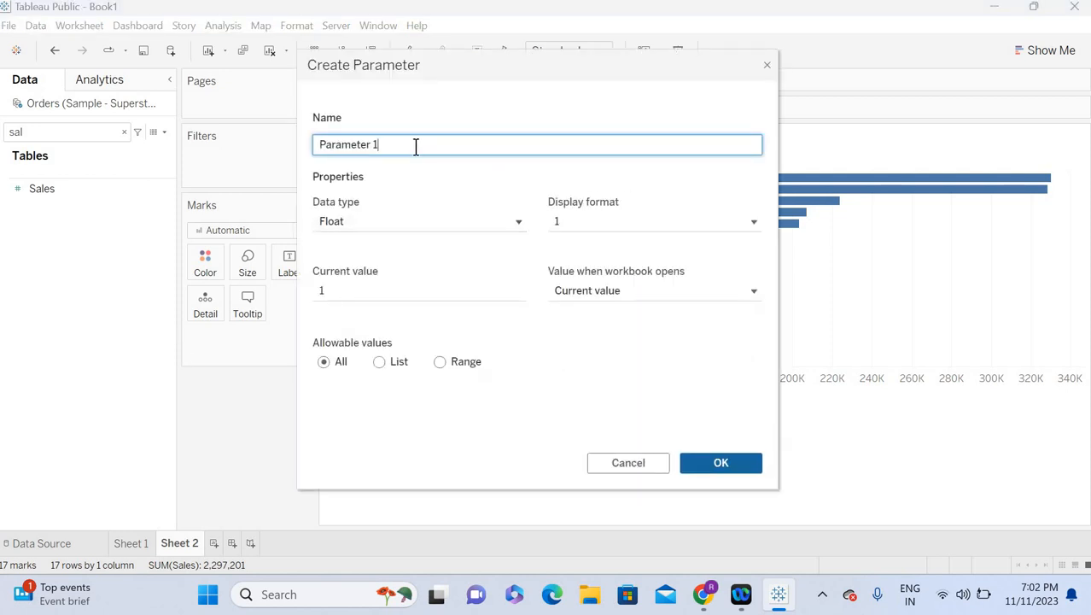
pyautogui.hotkey('ctrl', 'a')
pyautogui.write('Subca')
pyautogui.click(379, 221)
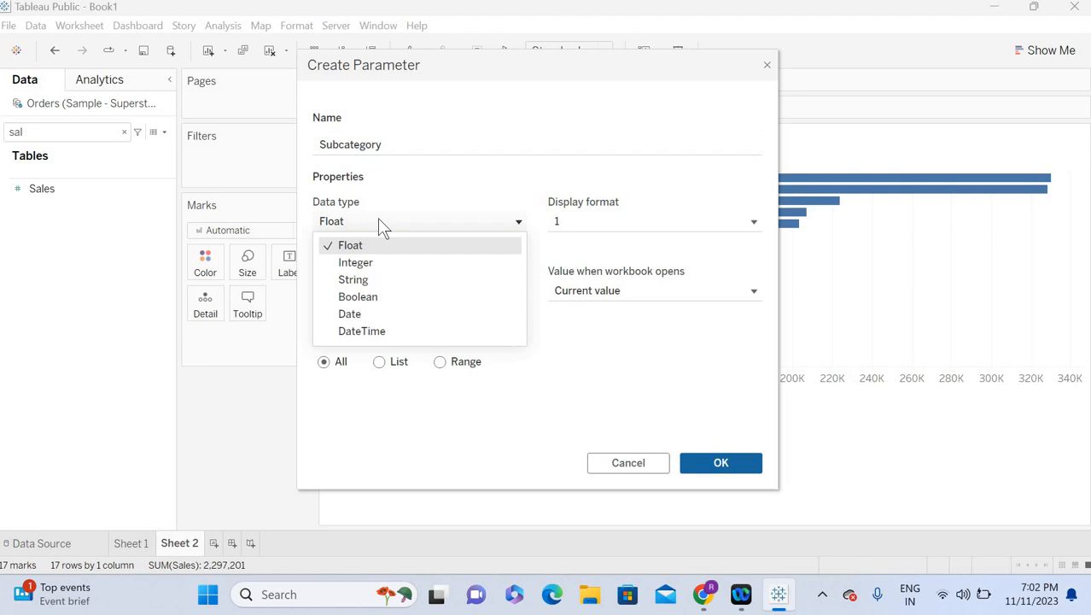
pyautogui.click(364, 282)
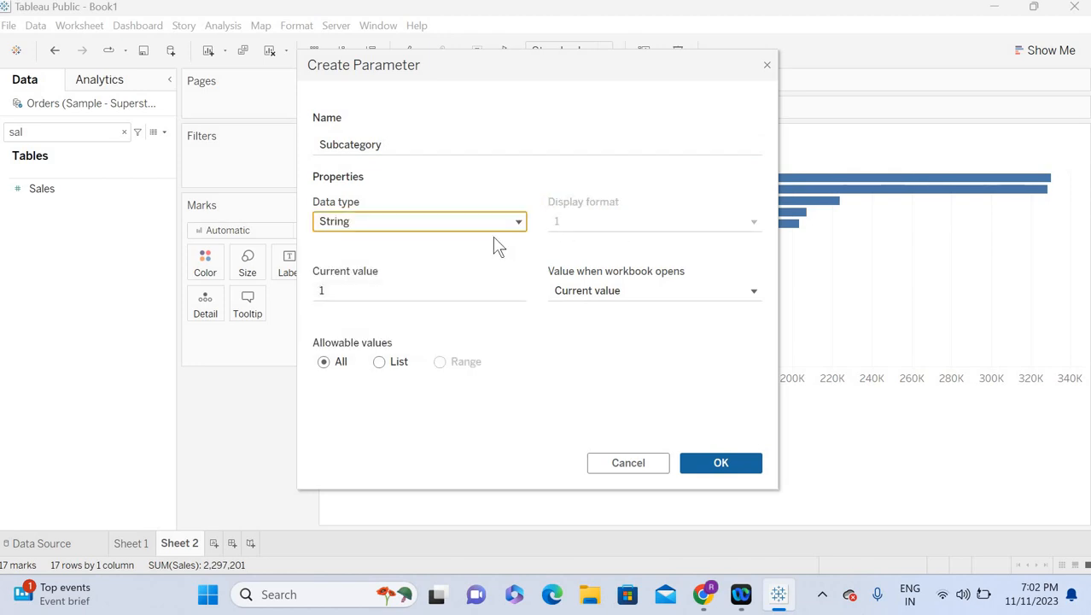
# Restrict the parameter to a list filled from the Sub-Category field when the workbook opens, and create it.
pyautogui.click(380, 363)
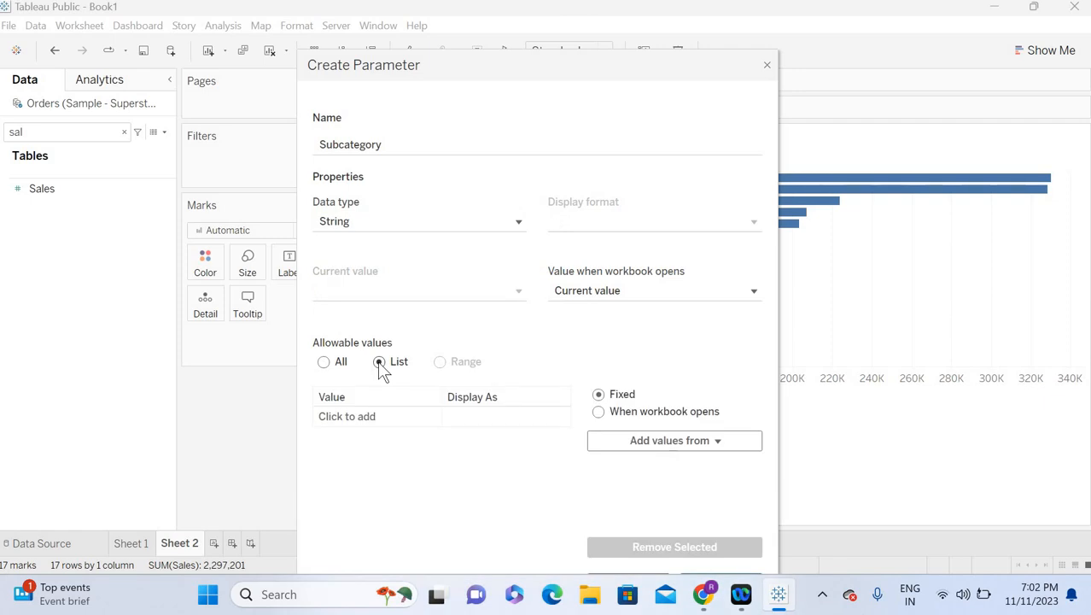
pyautogui.click(599, 413)
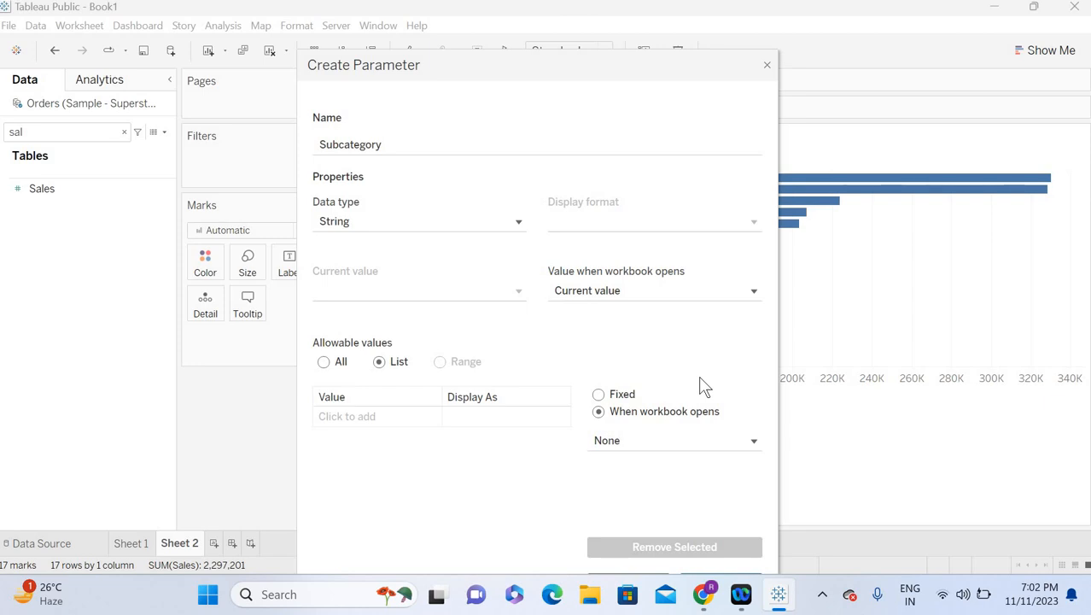
pyautogui.click(646, 445)
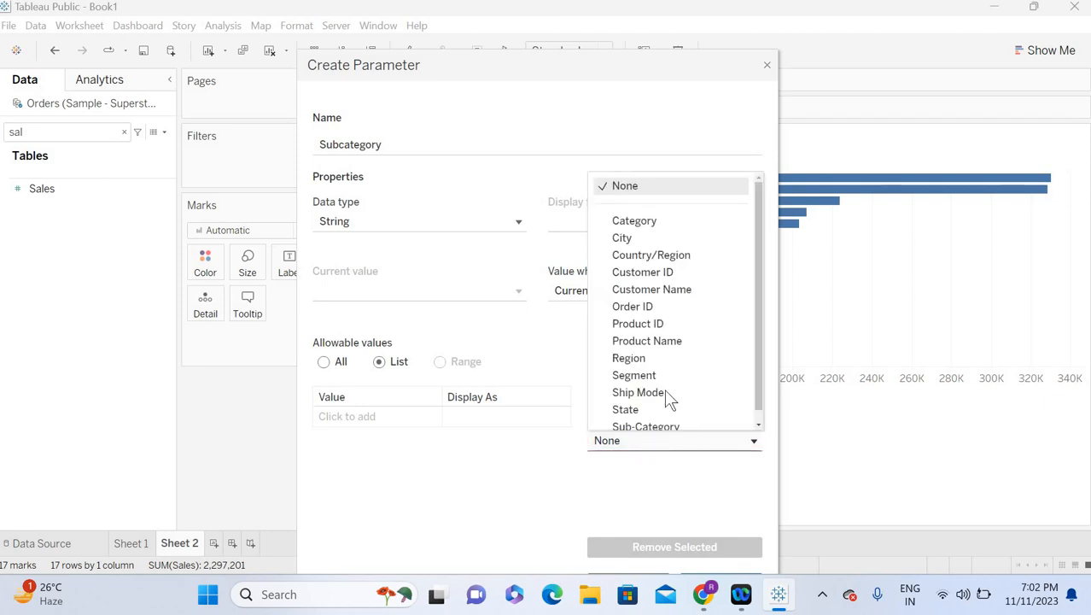
pyautogui.click(646, 426)
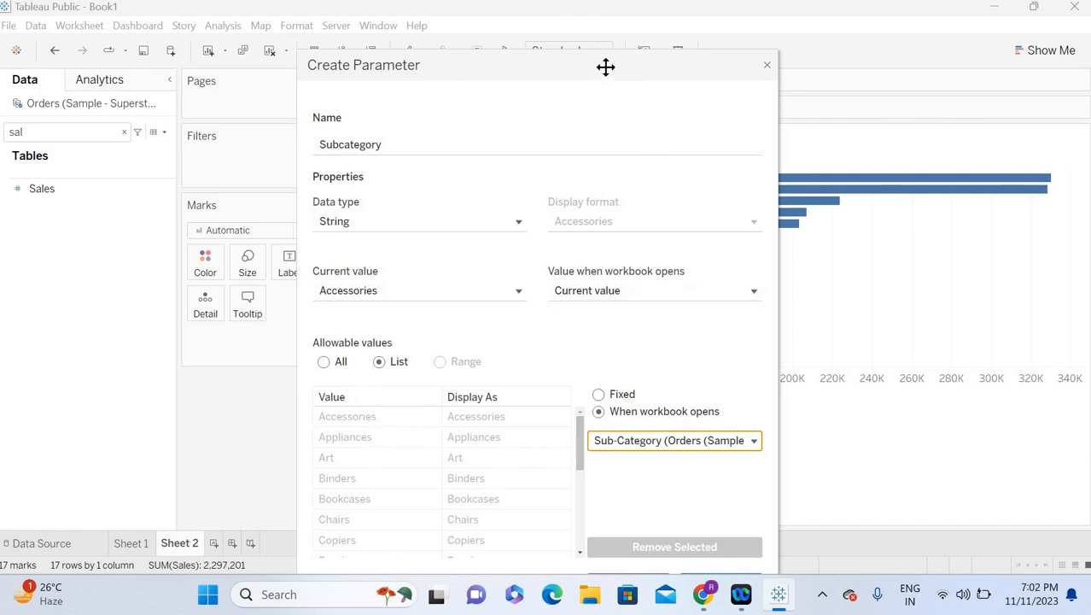
pyautogui.moveTo(606, 69); pyautogui.dragTo(590, 28)
pyautogui.click(705, 543)
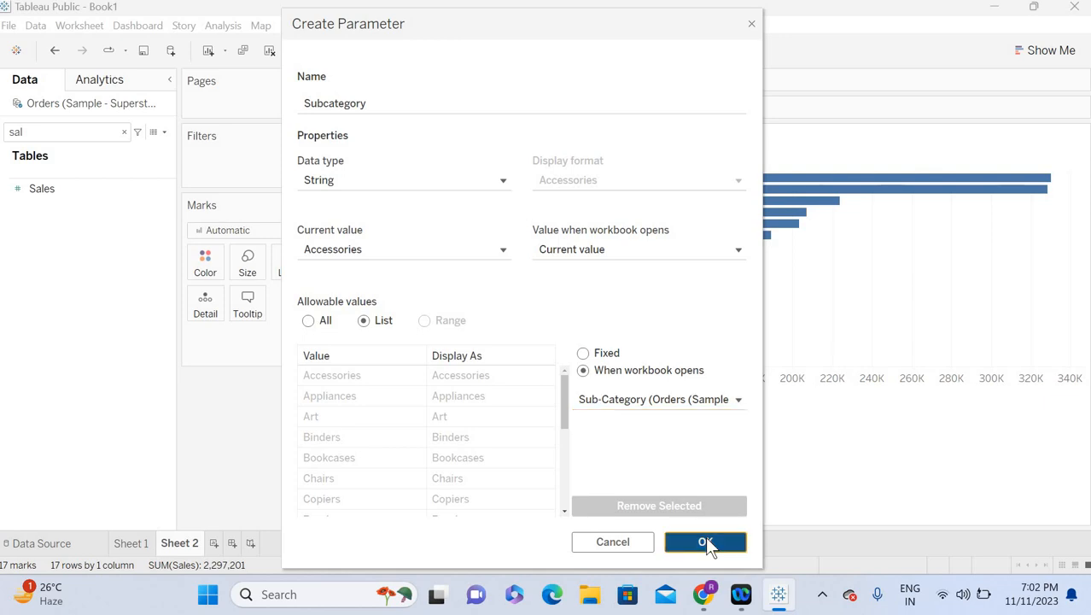
# Clear the field search and start a new Change Parameter action, with actions shown for this sheet only.
pyautogui.click(122, 131)
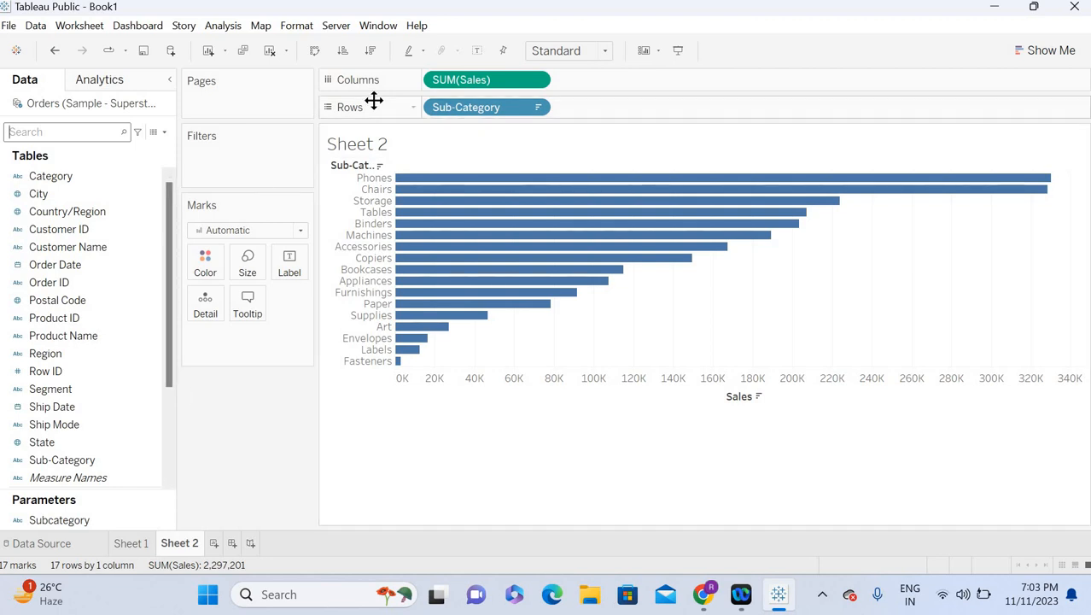
pyautogui.click(85, 26)
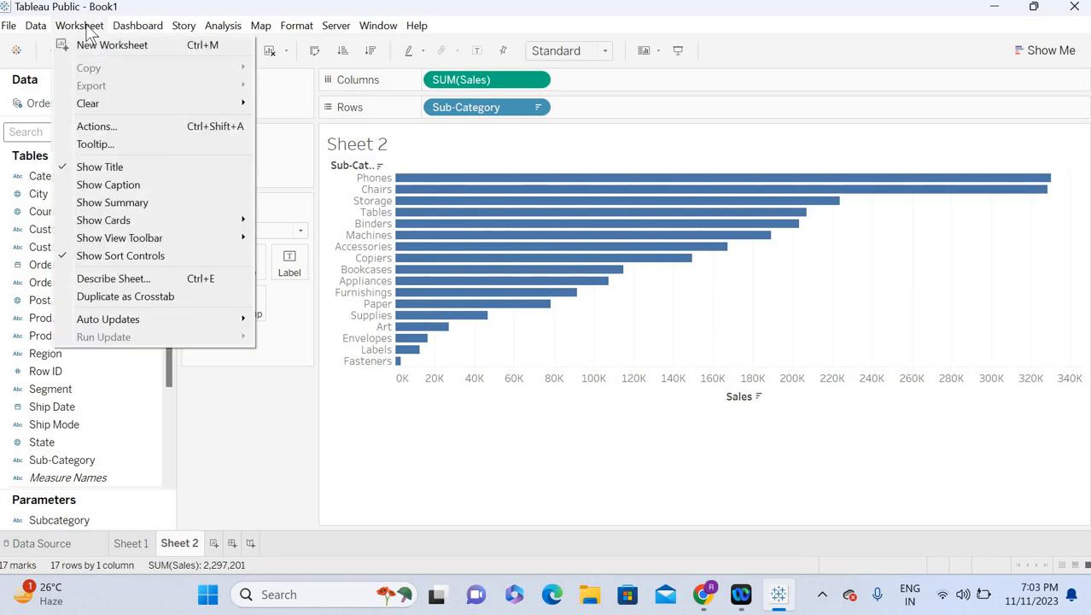
pyautogui.click(131, 126)
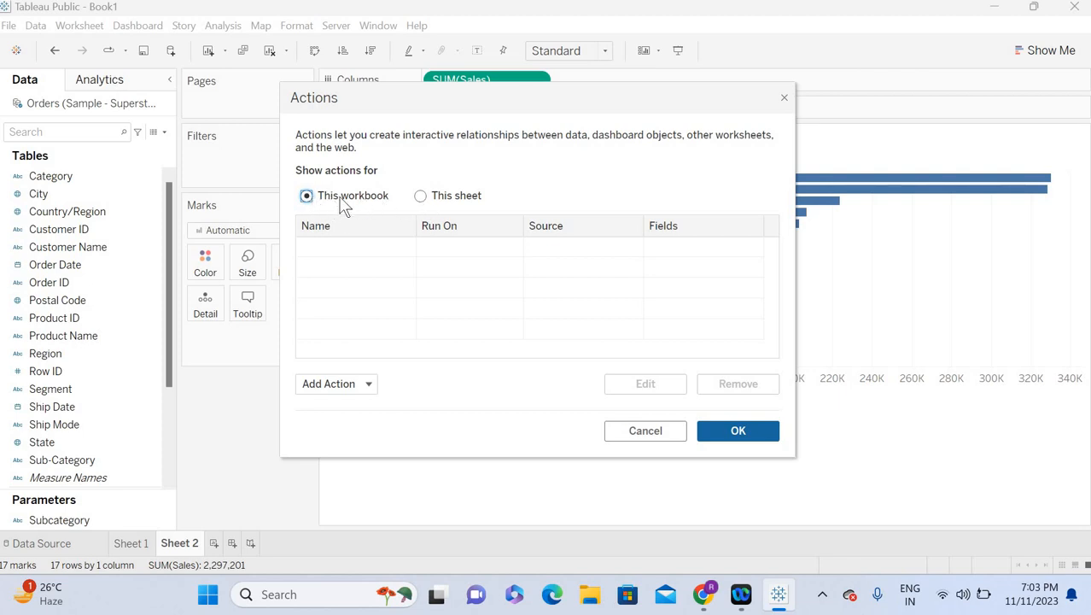
pyautogui.click(421, 198)
pyautogui.click(317, 386)
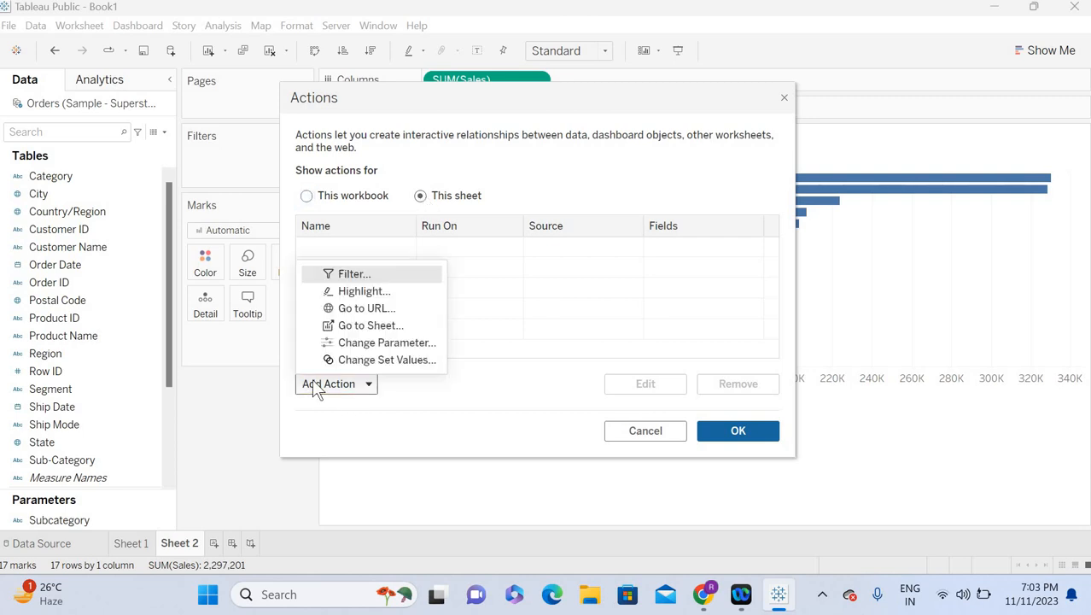
pyautogui.click(408, 343)
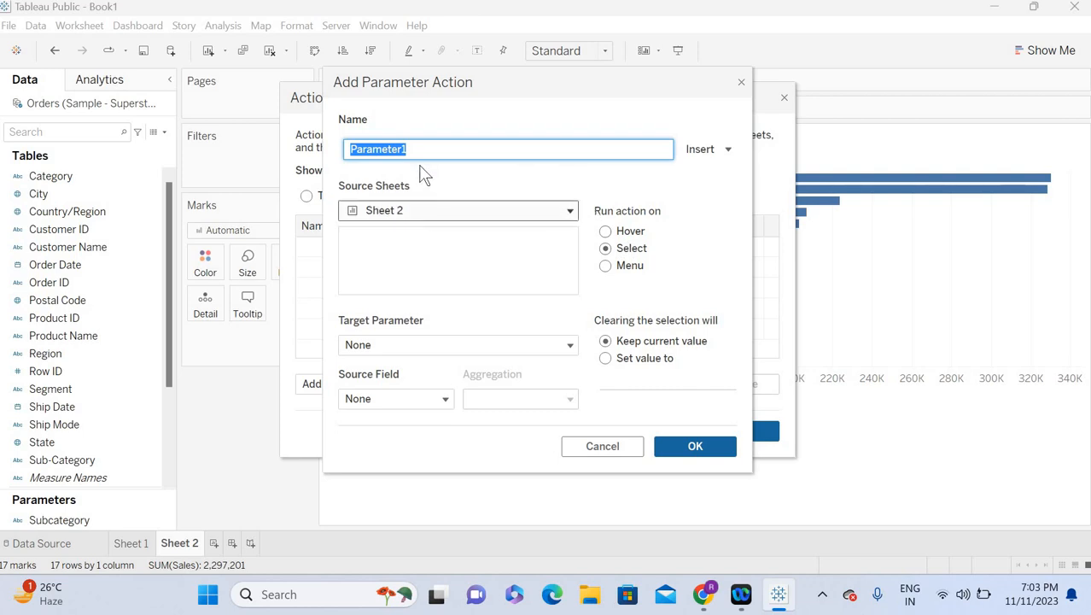
# Set the action's target parameter to Subcategory and its source field to Sub-Category.
pyautogui.click(388, 343)
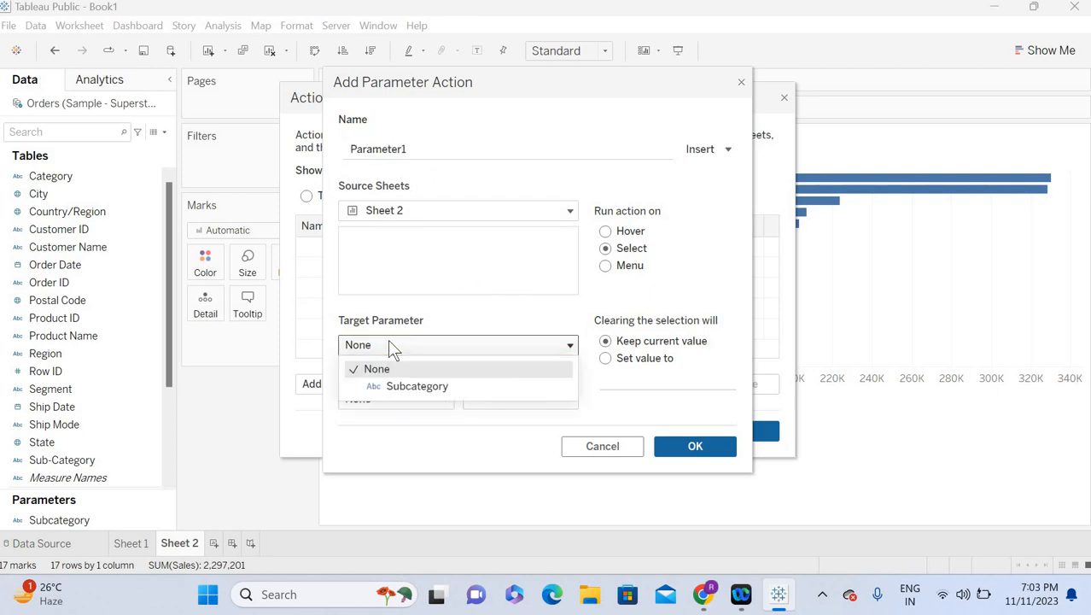
pyautogui.click(409, 387)
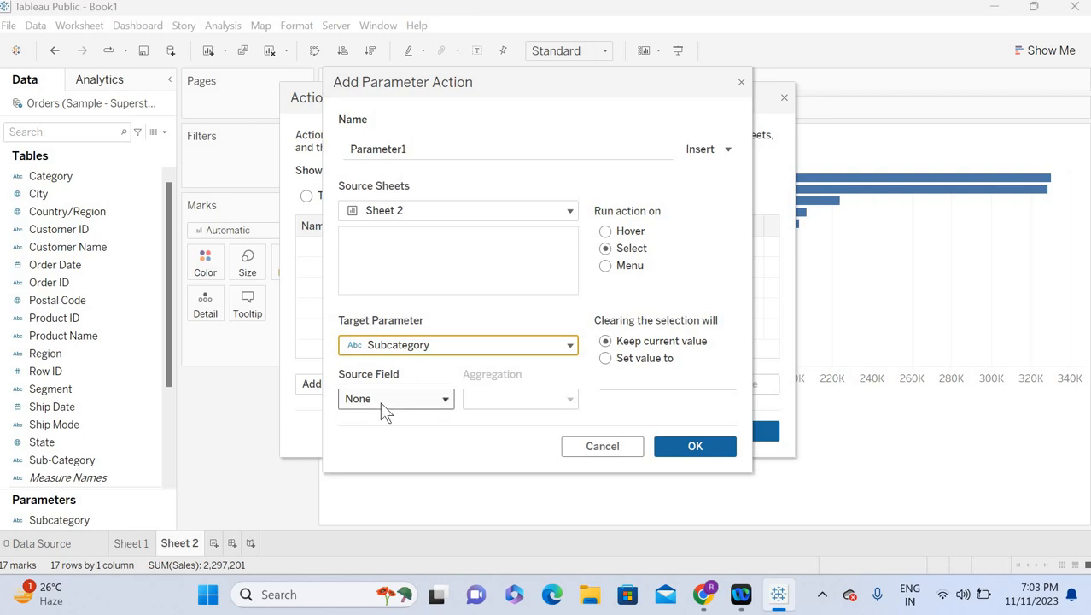
pyautogui.click(380, 401)
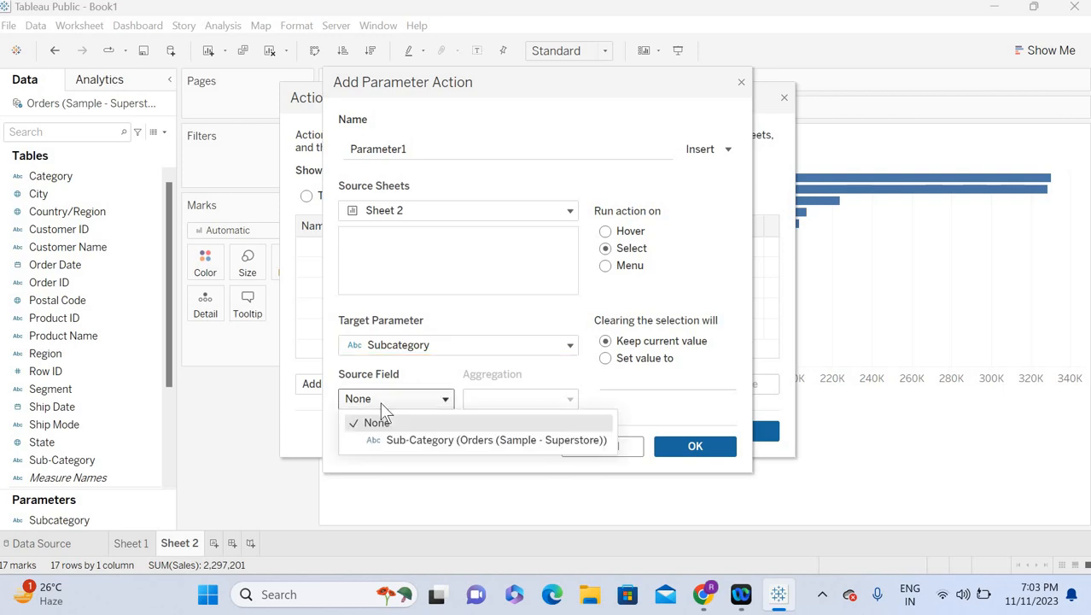
pyautogui.click(426, 441)
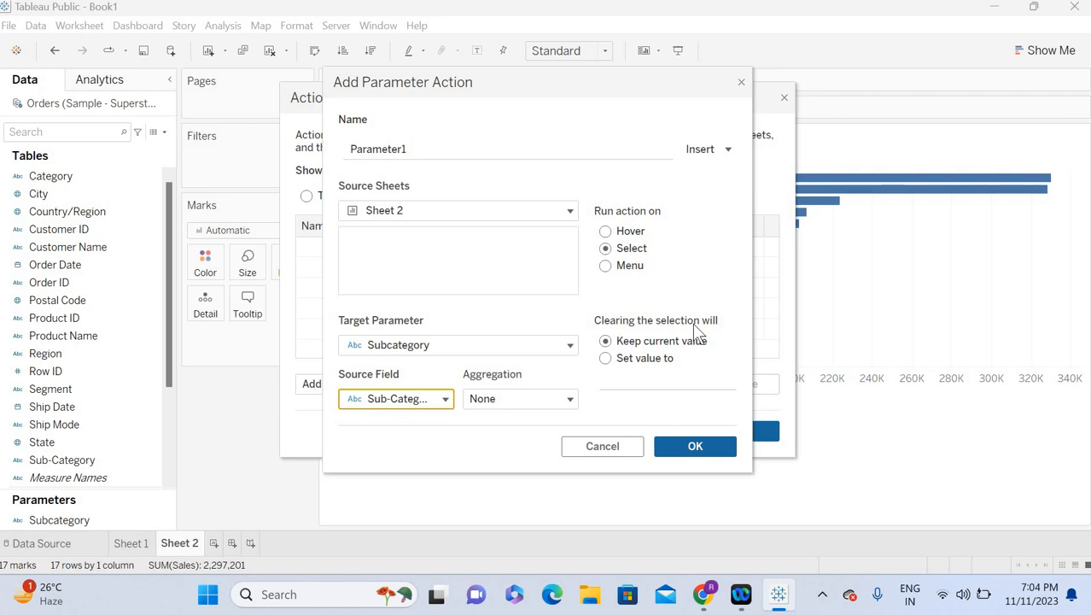
# Make clearing the selection set the parameter value to All, and save the parameter action.
pyautogui.click(605, 358)
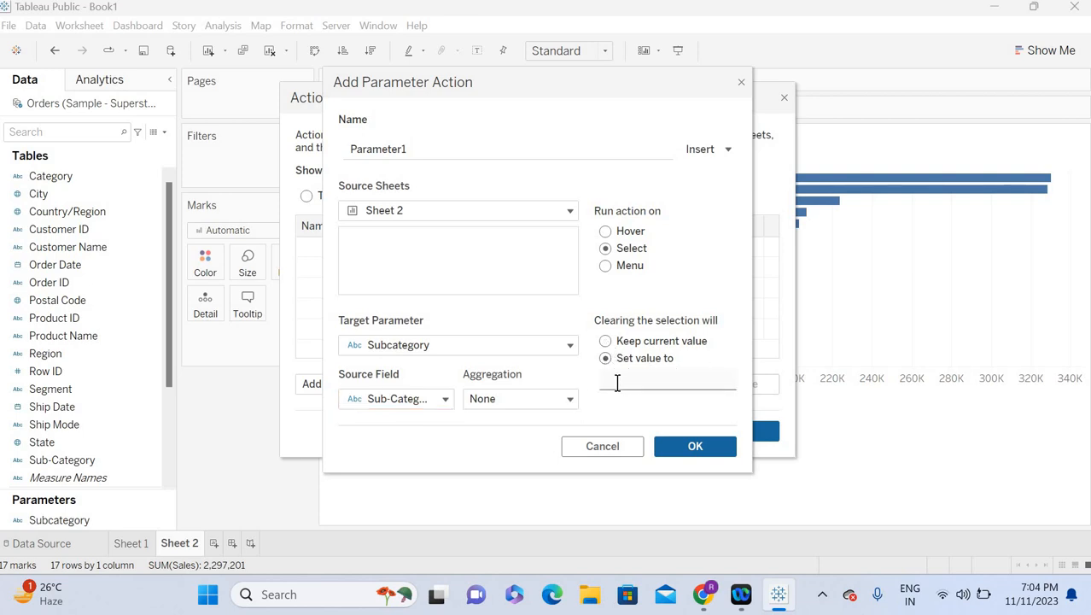
pyautogui.click(617, 384)
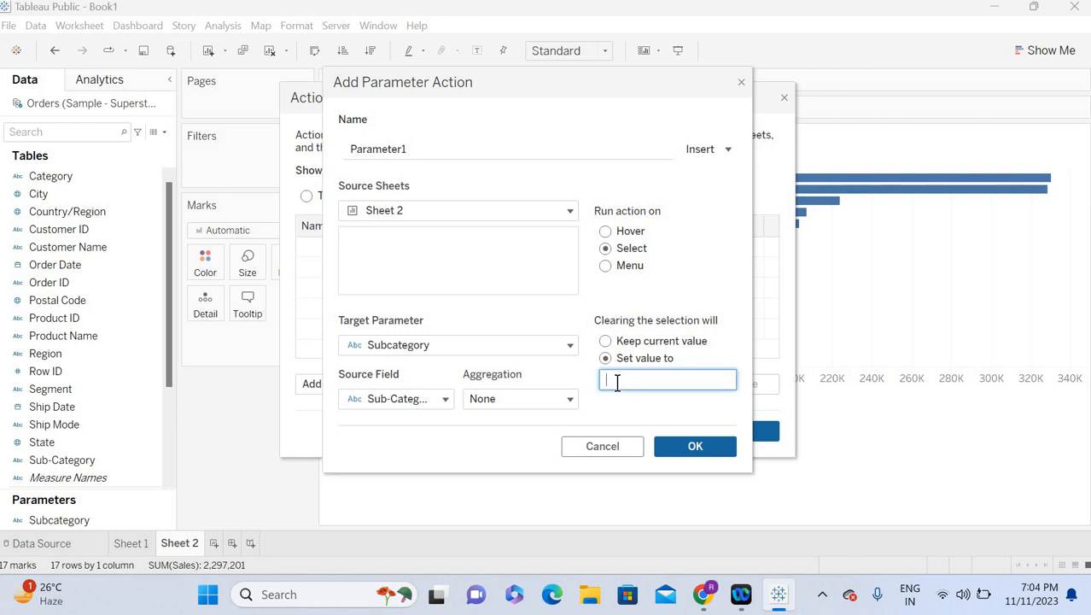
pyautogui.write('All')
pyautogui.click(684, 445)
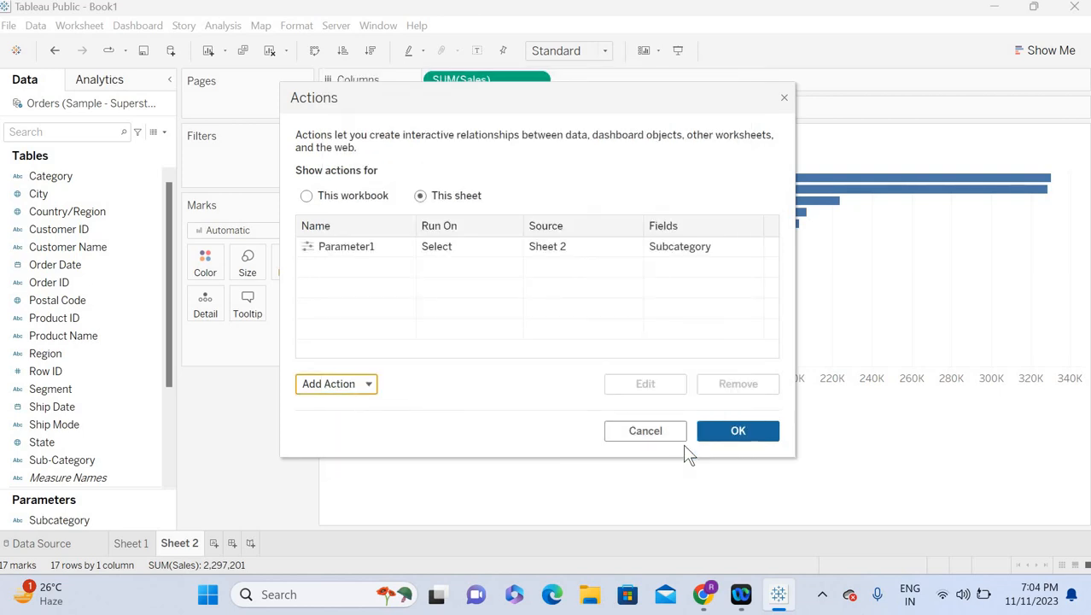
pyautogui.click(734, 434)
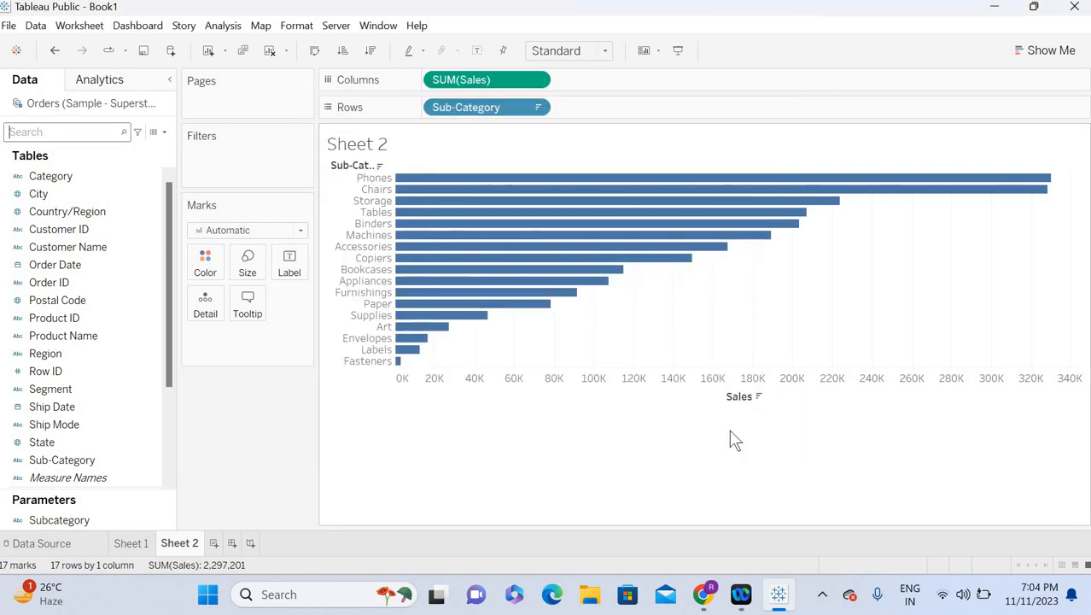
# Edit the Subcategory parameter to use a fixed list of values and add All as an extra value.
pyautogui.click(112, 520)
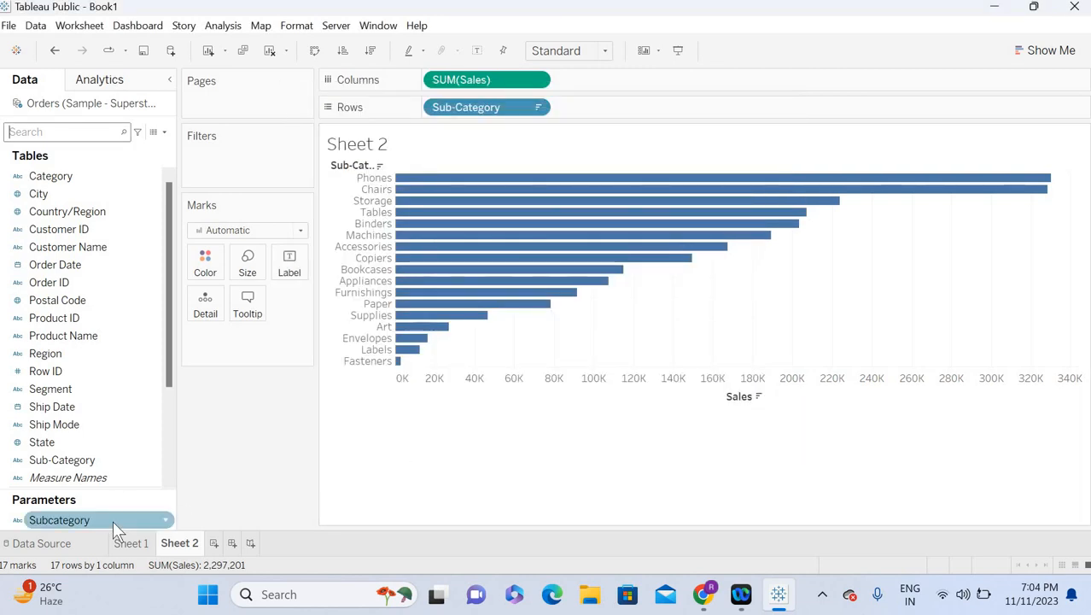
pyautogui.click(167, 519)
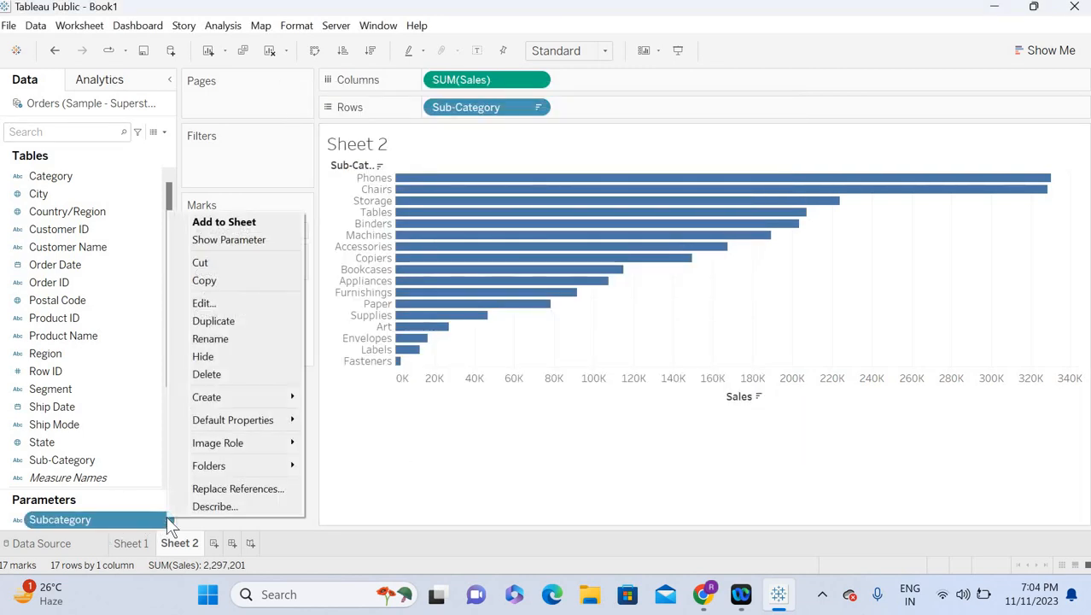
pyautogui.click(212, 302)
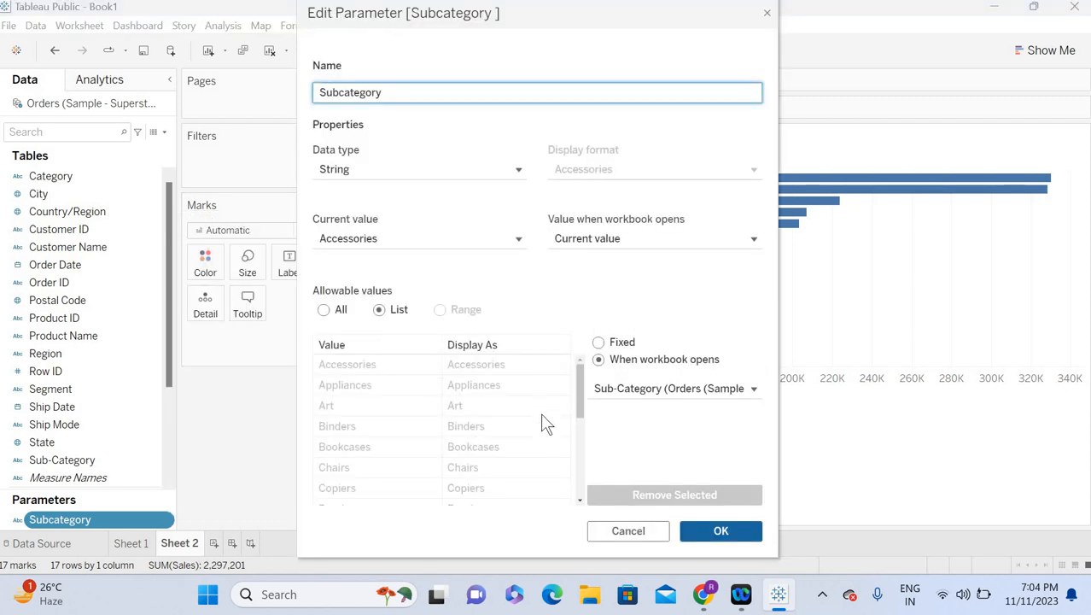
pyautogui.moveTo(577, 418); pyautogui.dragTo(578, 523)
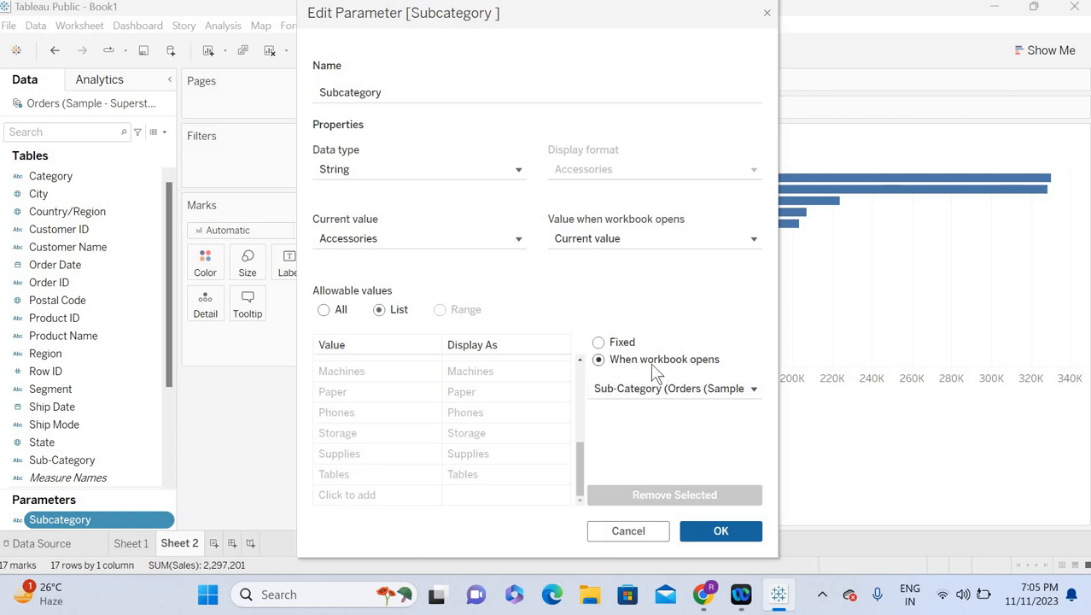
pyautogui.click(599, 343)
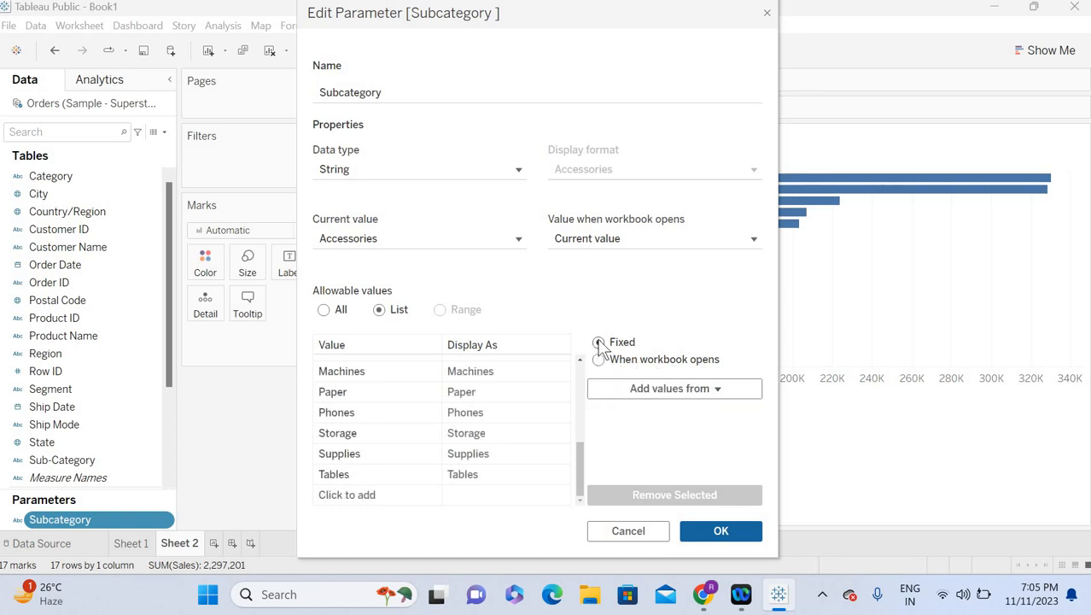
pyautogui.click(339, 495)
pyautogui.write('All')
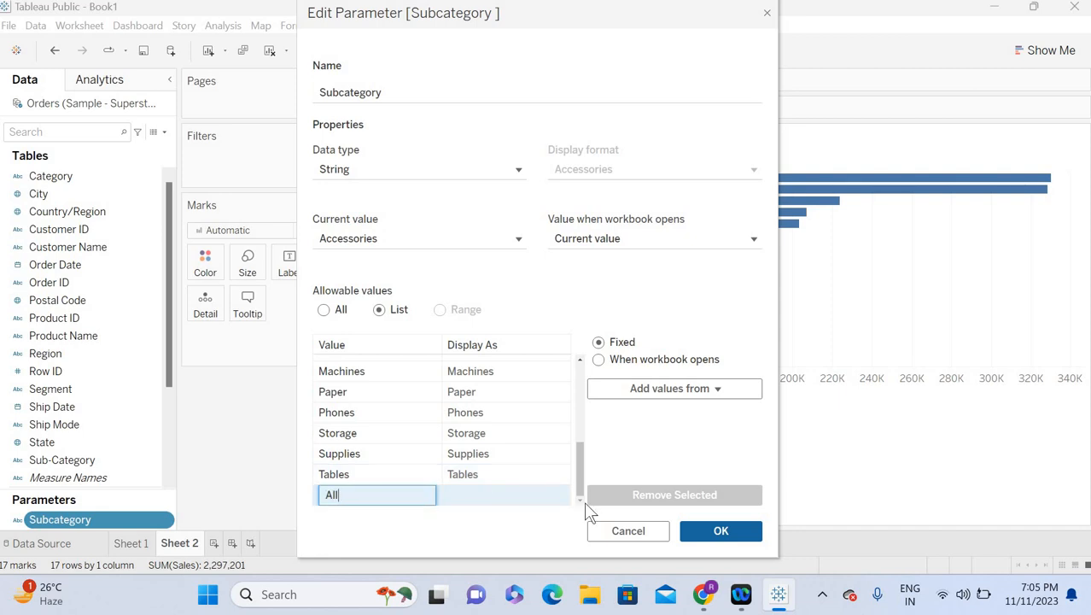
pyautogui.click(728, 529)
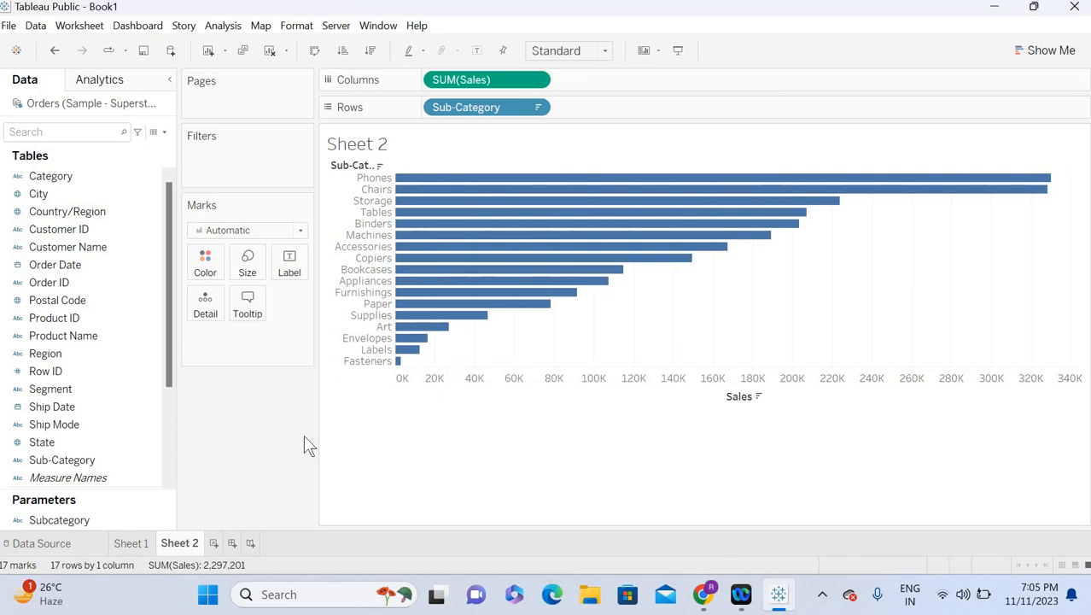
# Replace the sheet title with the inserted Subcategory parameter followed by the text "Wise Sales".
pyautogui.doubleClick(399, 143)
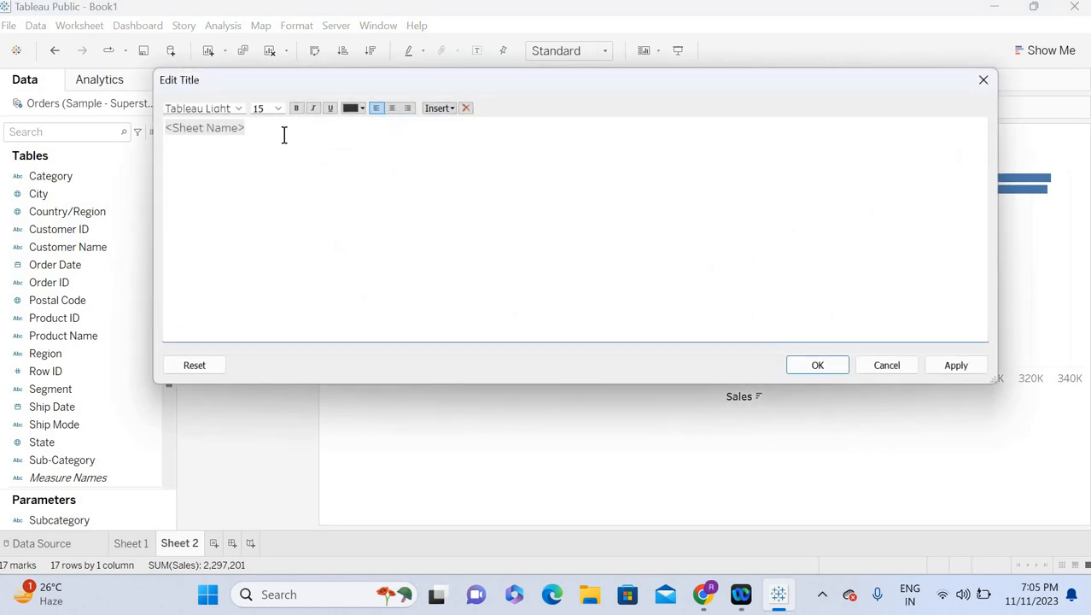
pyautogui.doubleClick(207, 129)
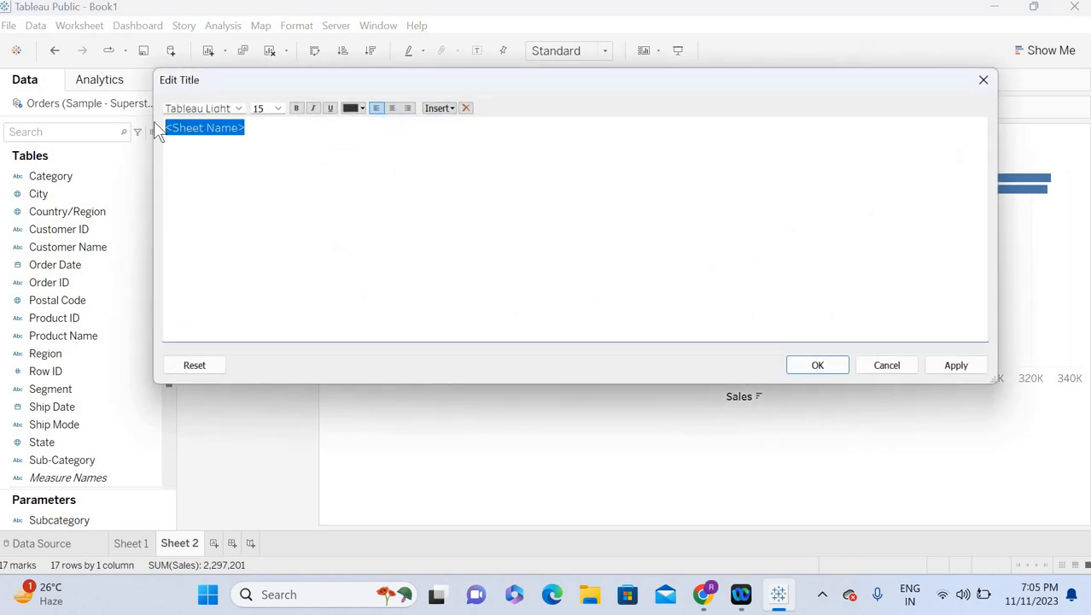
pyautogui.click(455, 110)
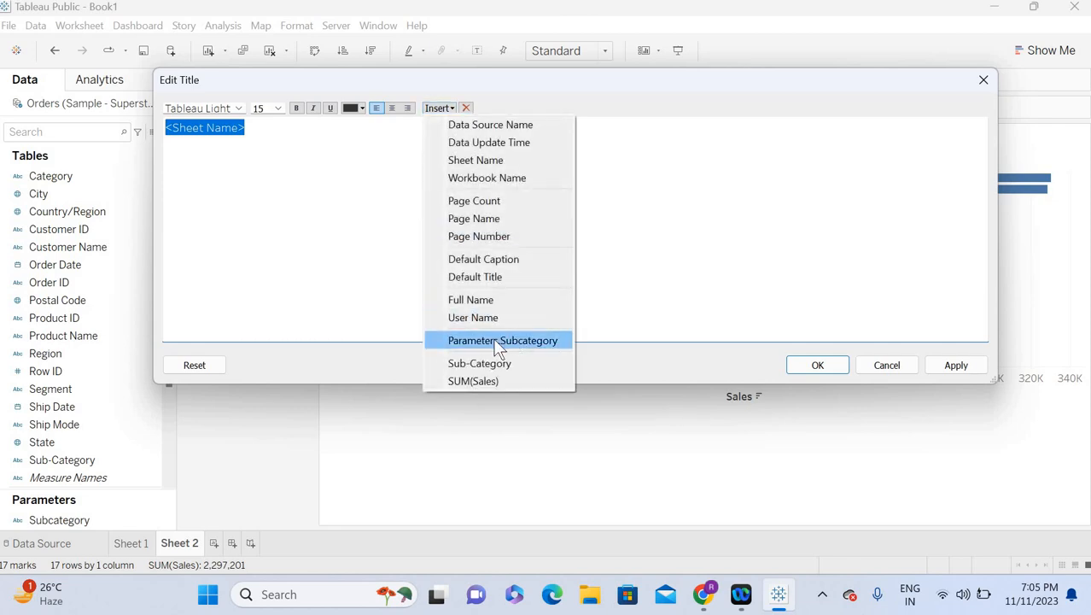
pyautogui.click(495, 341)
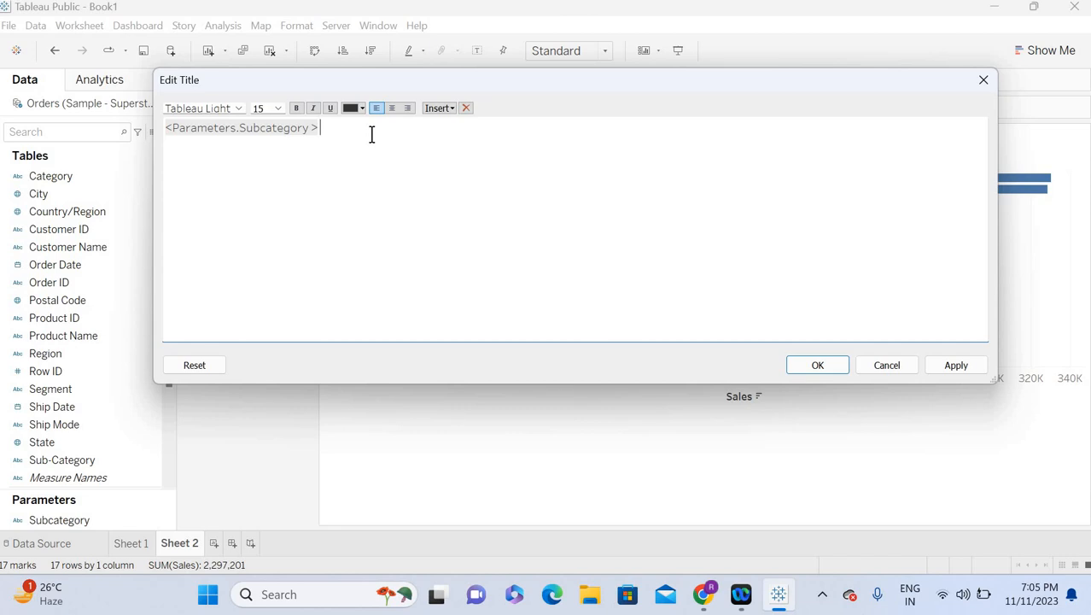
pyautogui.write('Wise Sales')
pyautogui.click(957, 365)
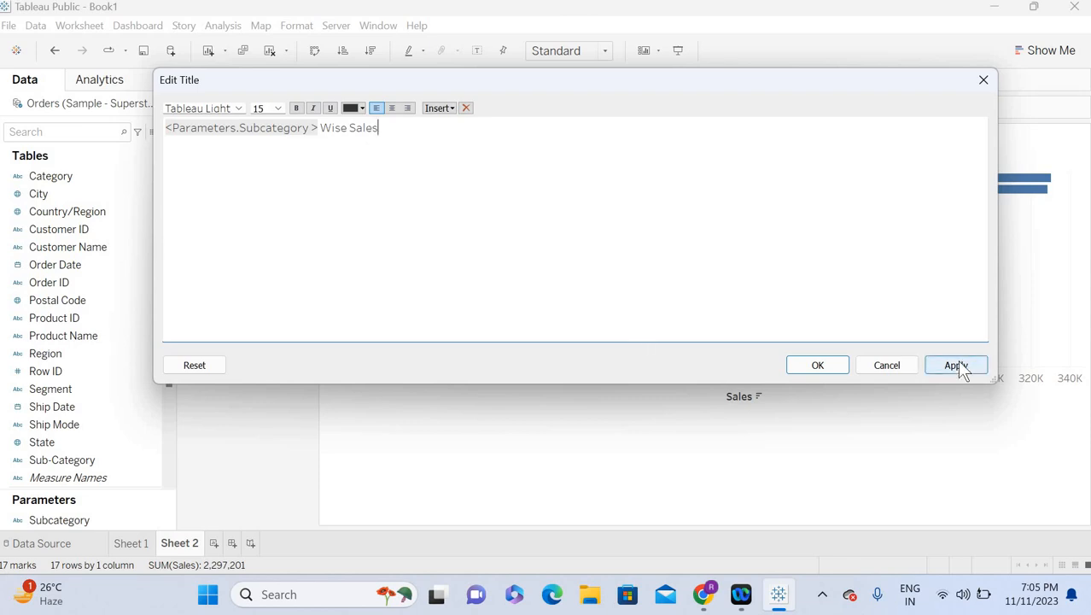
pyautogui.click(806, 369)
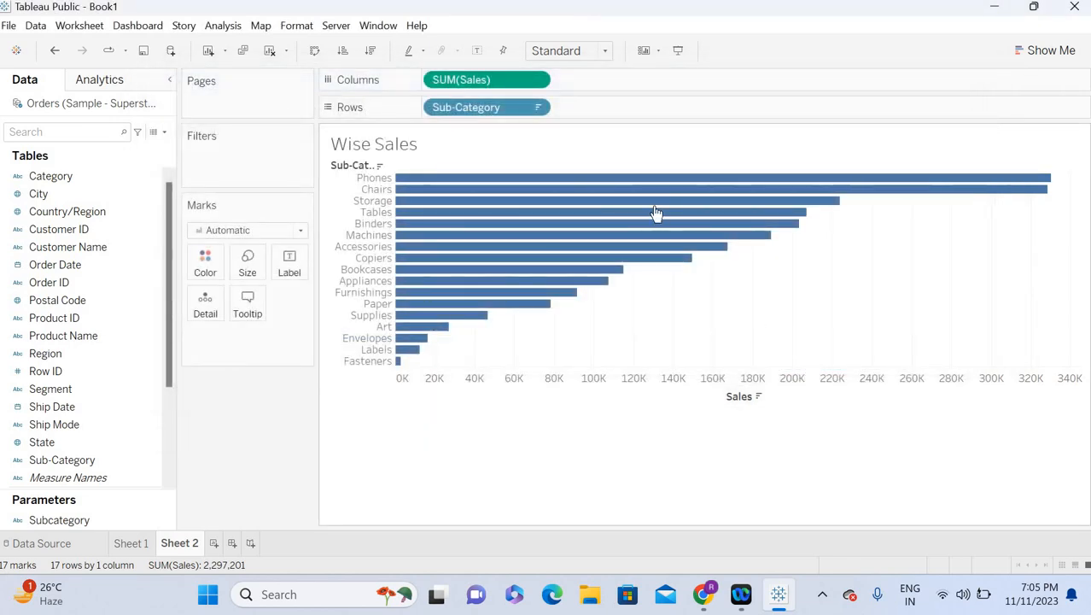
# Test the dynamic title by selecting the Phones, Chairs and Storage bars in turn and clearing the selection.
pyautogui.moveTo(539, 186)
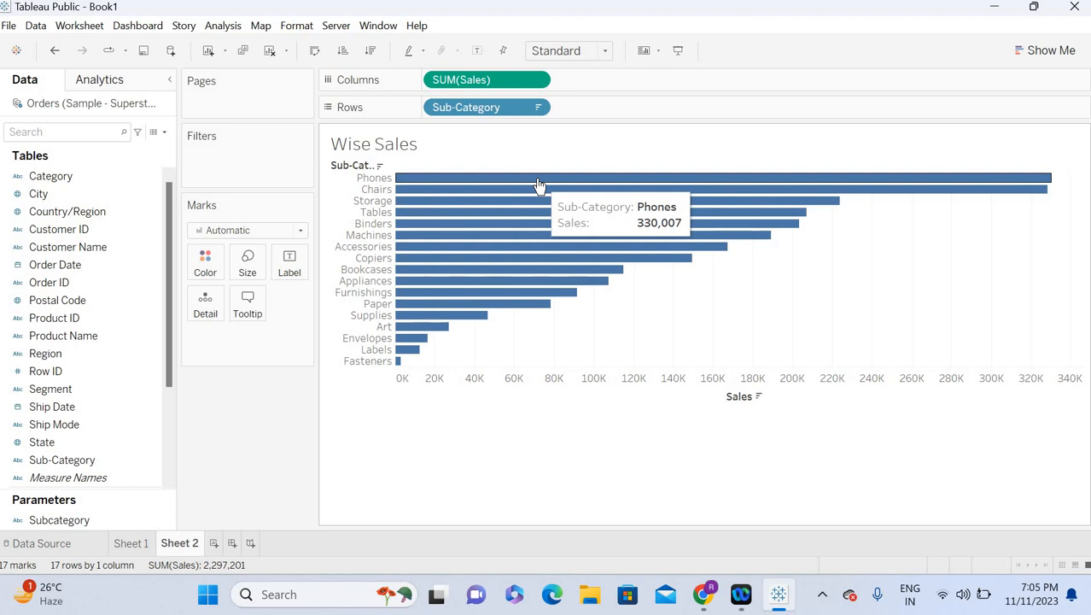
pyautogui.click(540, 177)
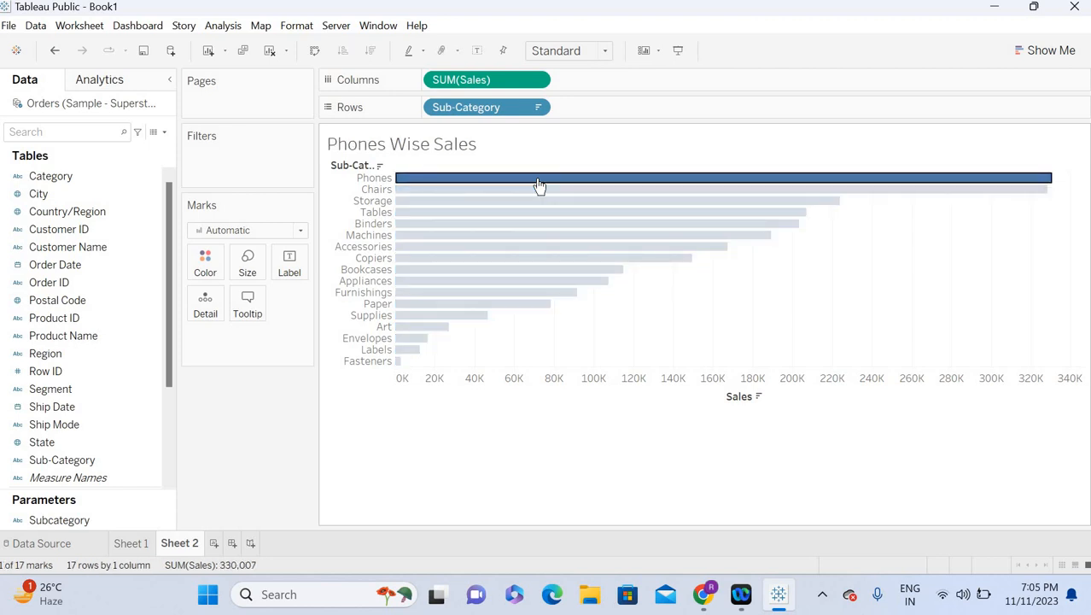
pyautogui.moveTo(464, 185)
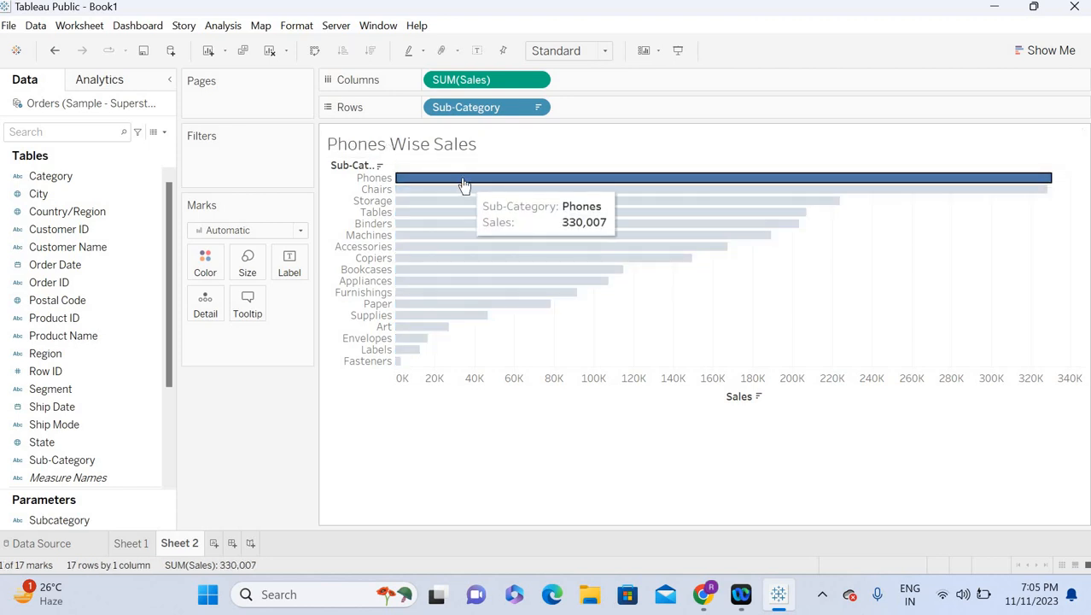
pyautogui.click(441, 192)
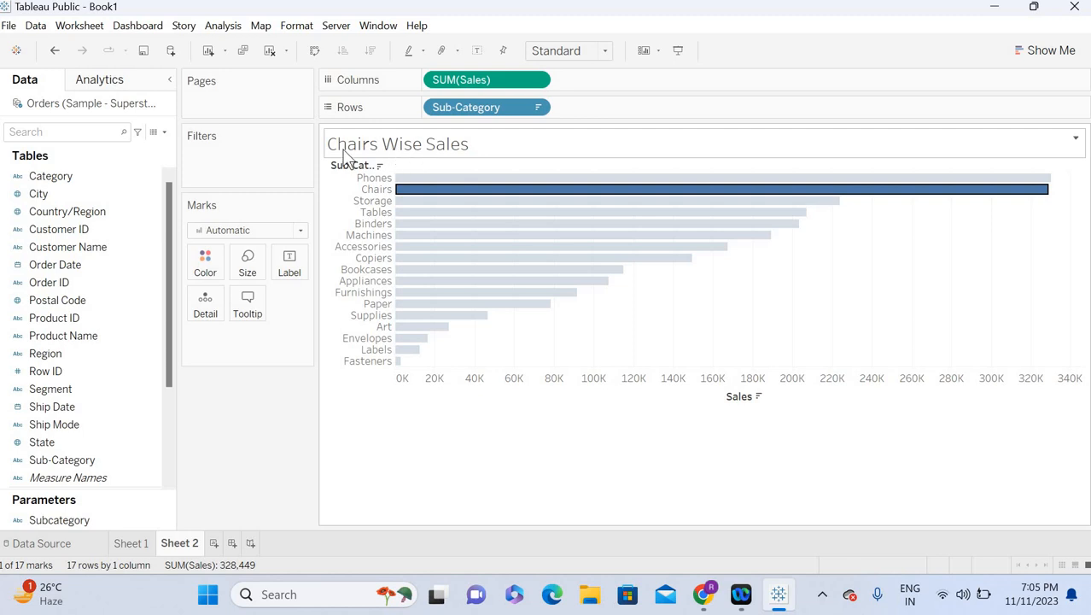
pyautogui.click(412, 202)
pyautogui.click(412, 204)
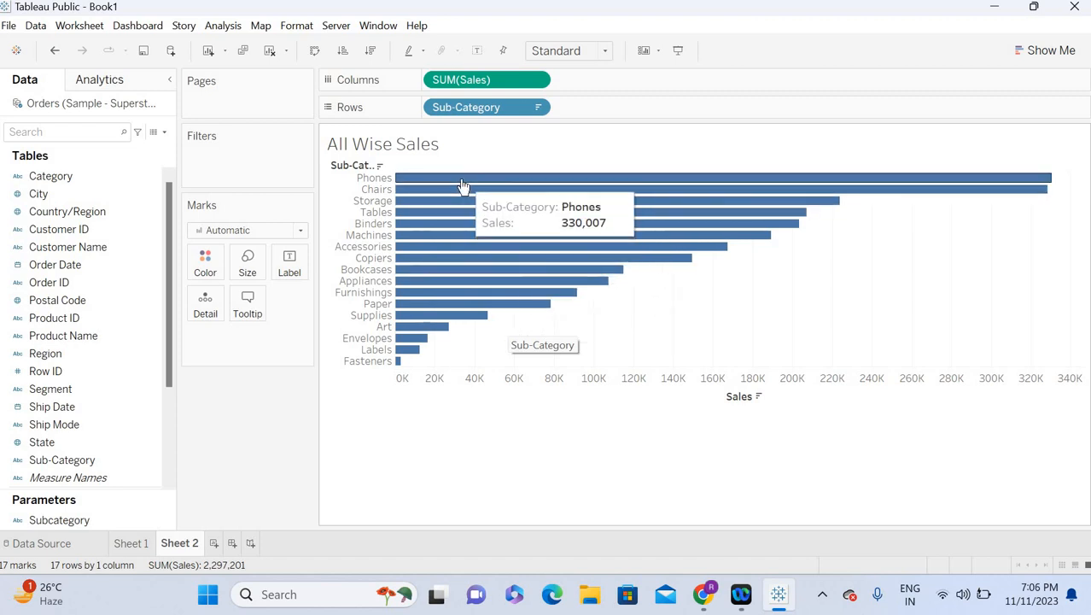
# Check the title again by selecting the Paper and Furnishings bars and deselecting the Furnishings bar.
pyautogui.click(426, 301)
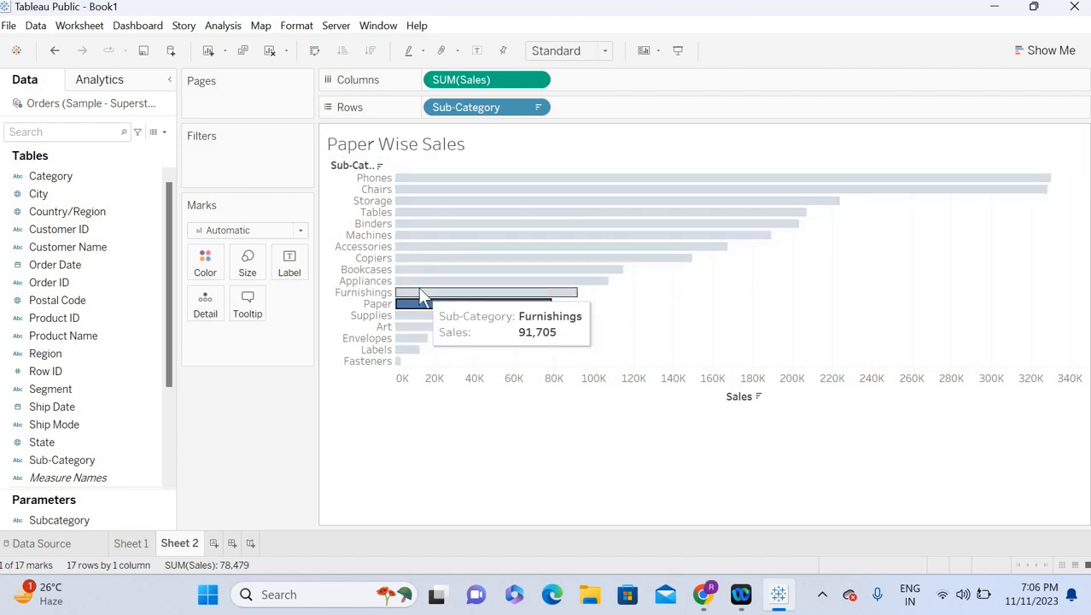
pyautogui.click(420, 292)
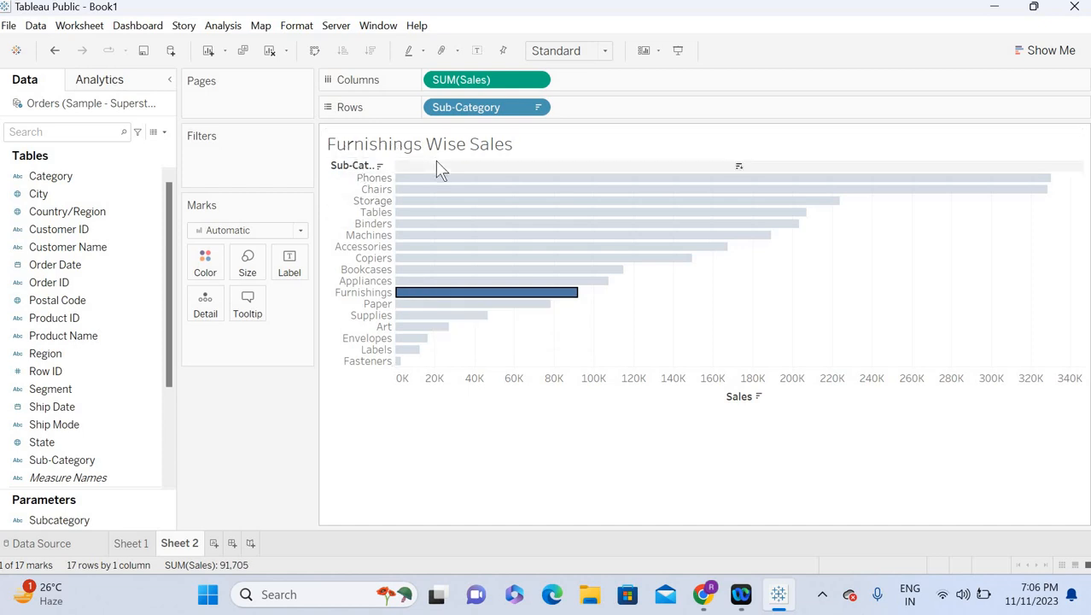
pyautogui.click(483, 294)
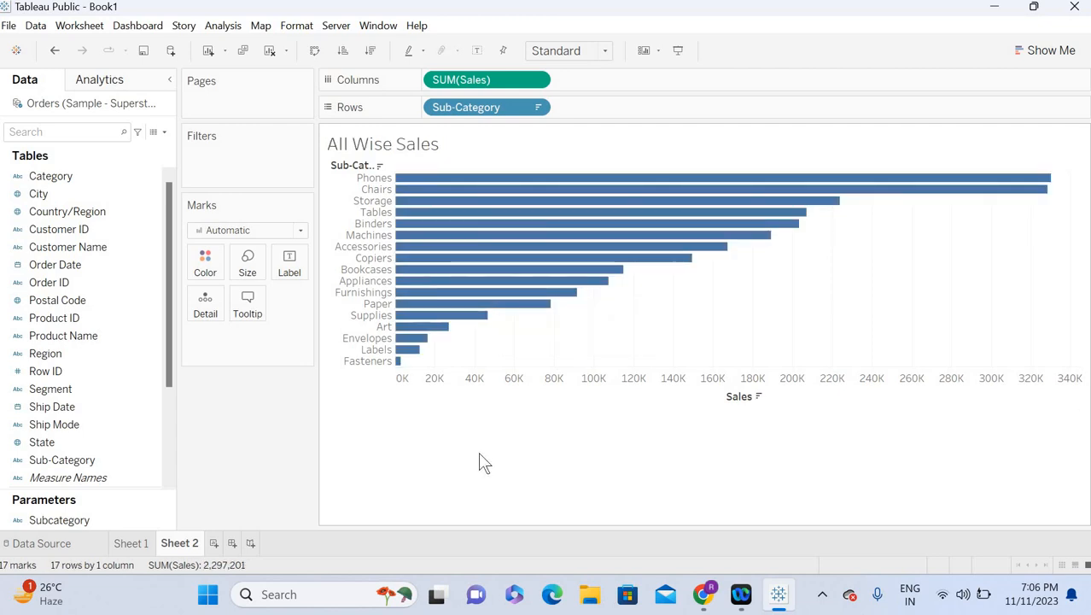